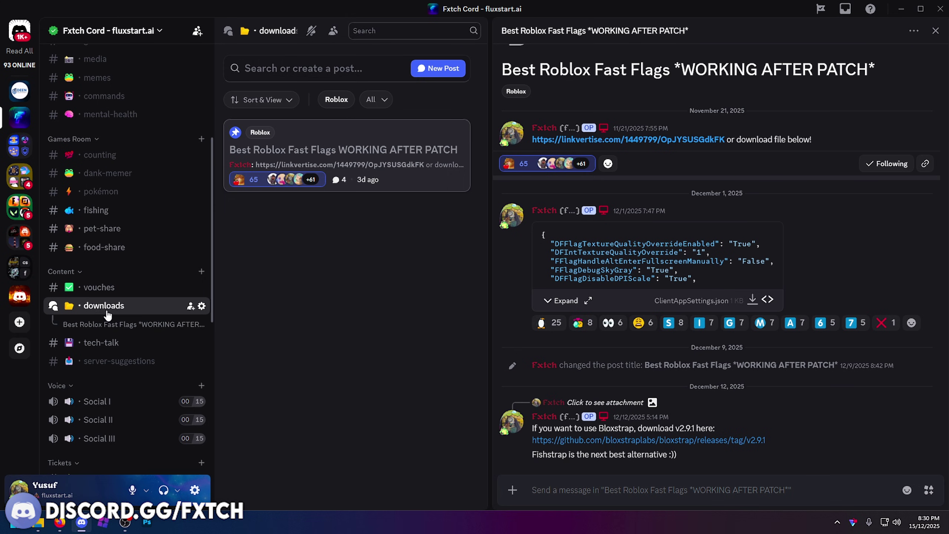
Step: Expand the ClientAppSettings.json preview in the fast flags post and copy its entire JSON contents
click(562, 300)
drag(568, 290, 550, 147)
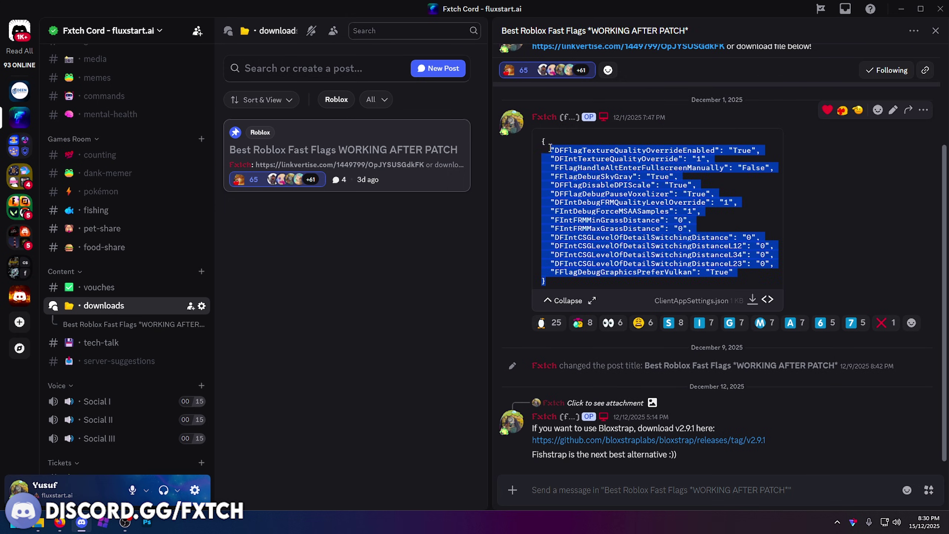
right_click(581, 201)
click(609, 162)
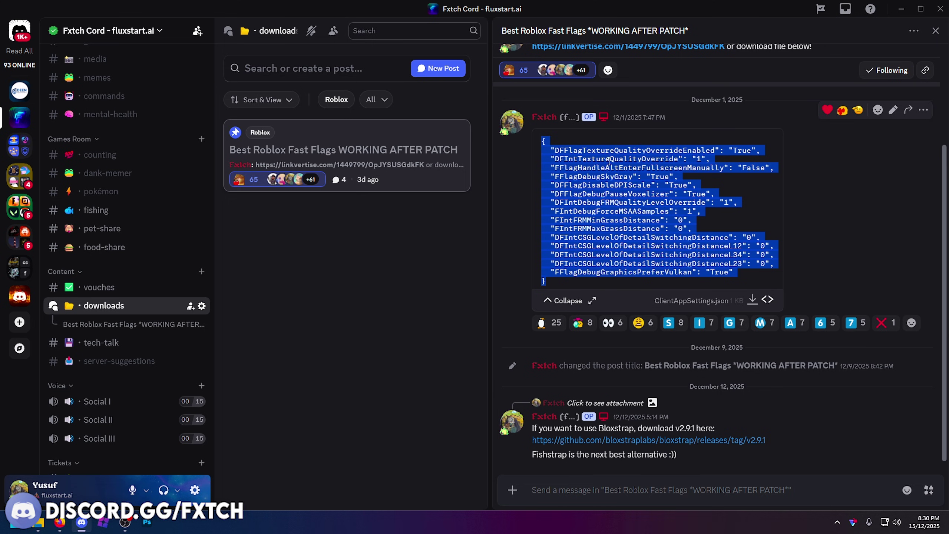
click(557, 304)
click(564, 301)
drag(590, 288, 534, 146)
right_click(581, 175)
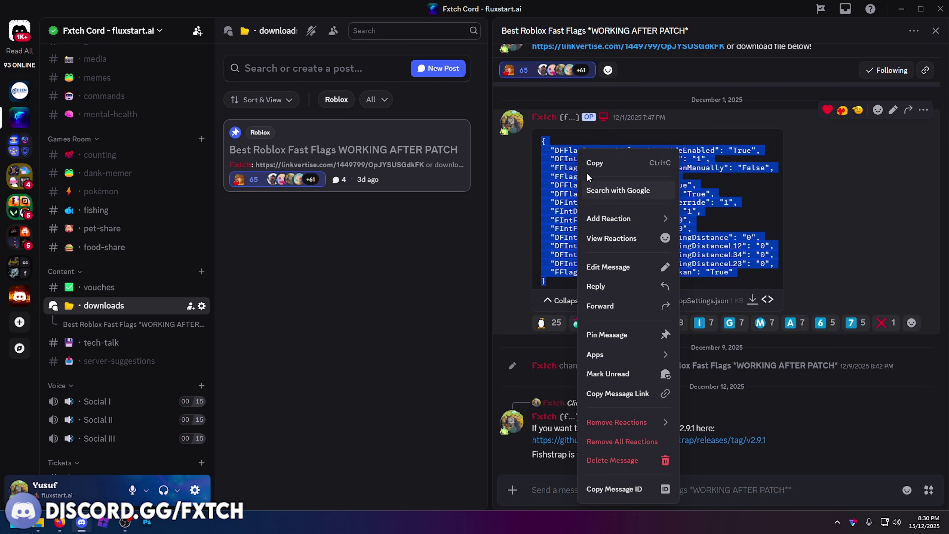
click(595, 163)
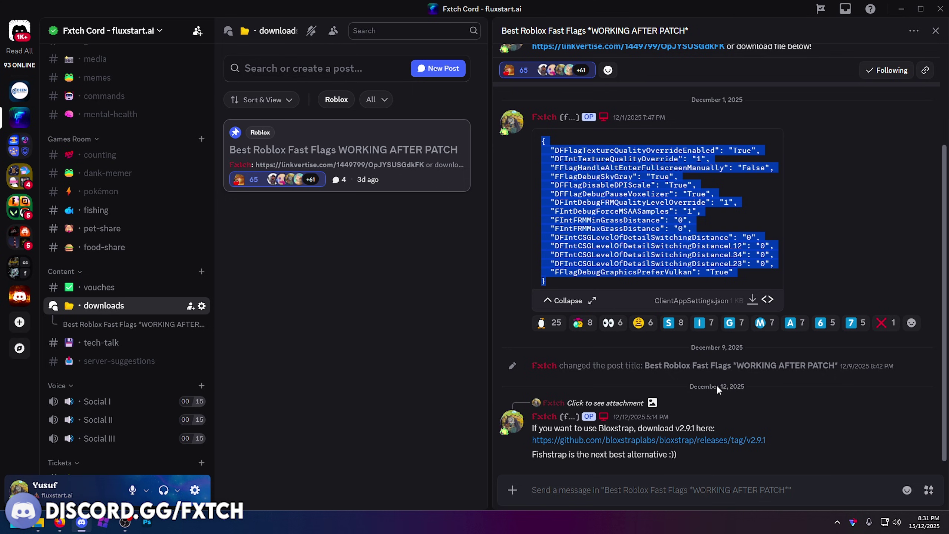
Step: Switch to Bloxstrap and open the Engine Settings page of its configuration
click(106, 529)
click(104, 524)
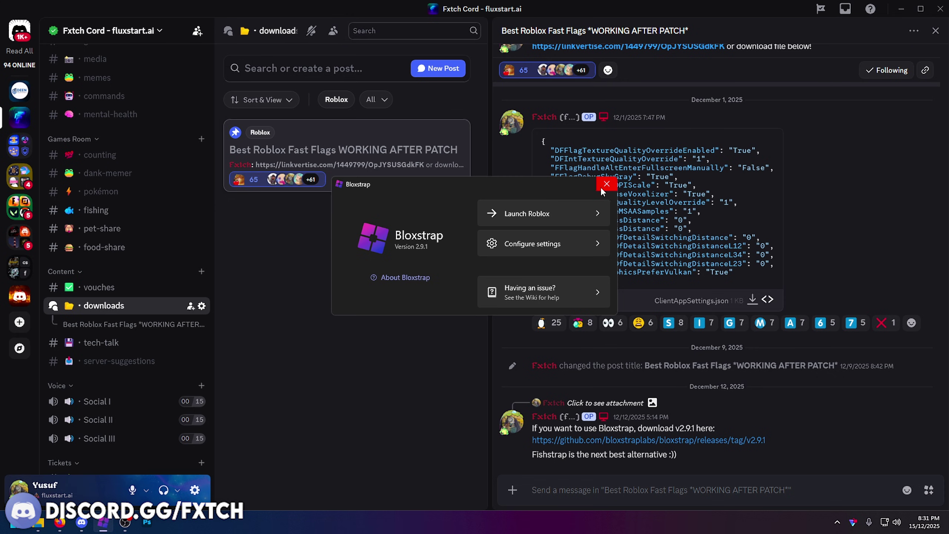
drag(396, 189, 290, 249)
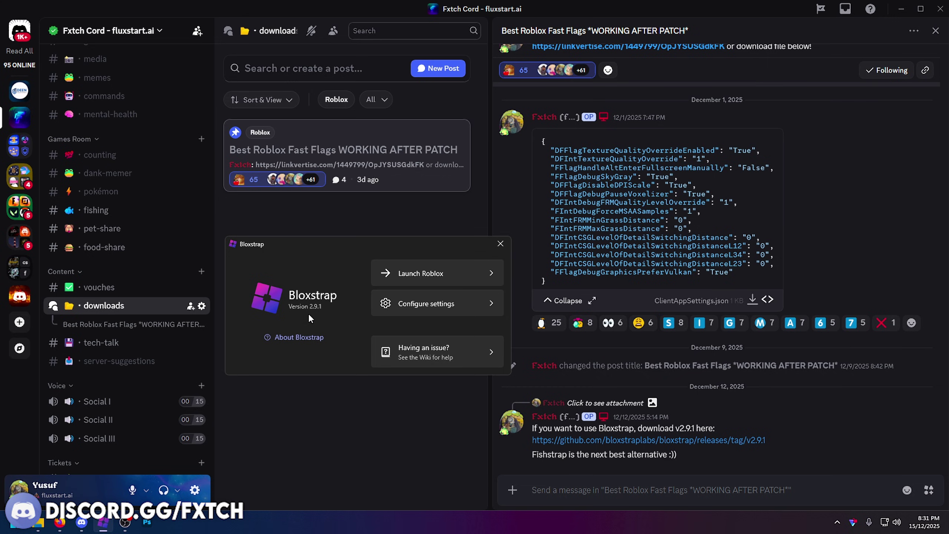
click(411, 303)
click(73, 96)
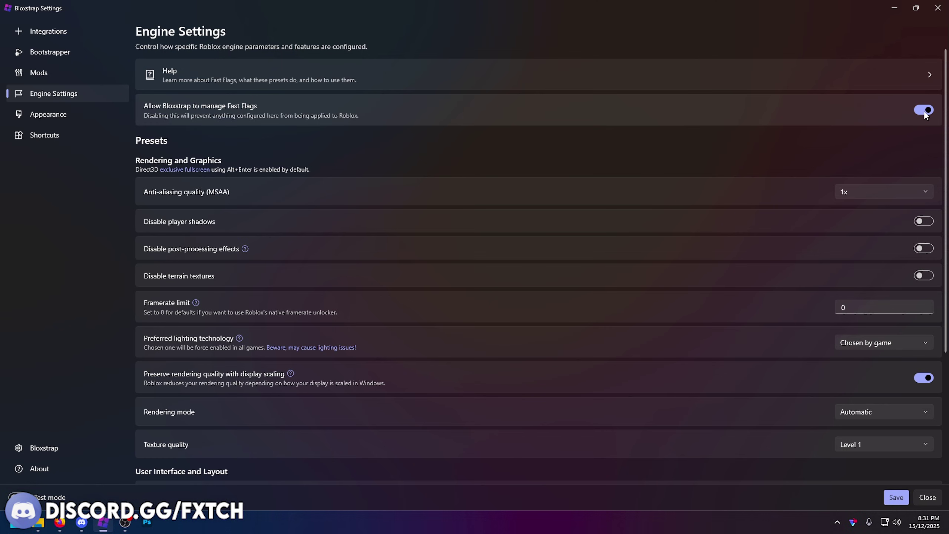
Step: Review Bloxstrap's automatic update option and glance through the engine, mods and bootstrapper settings
click(48, 447)
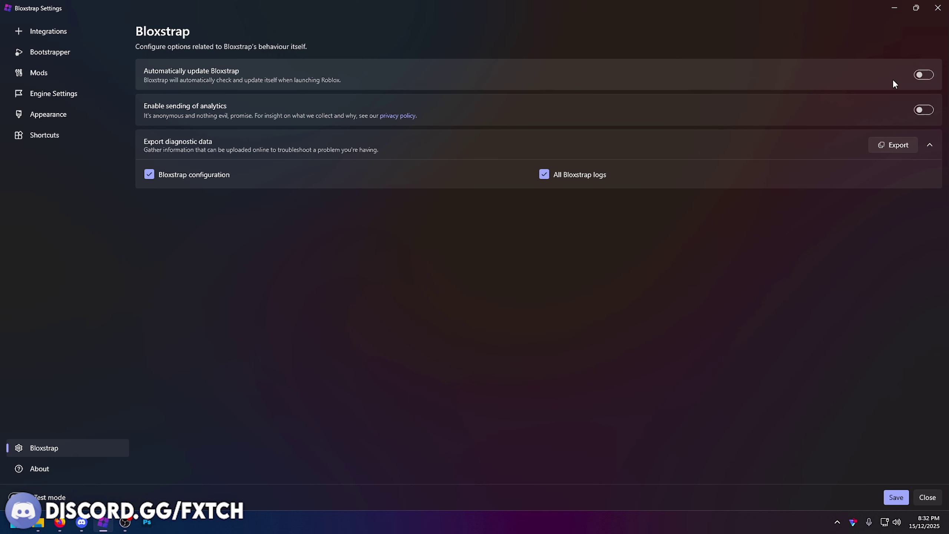
click(53, 93)
click(43, 77)
click(39, 52)
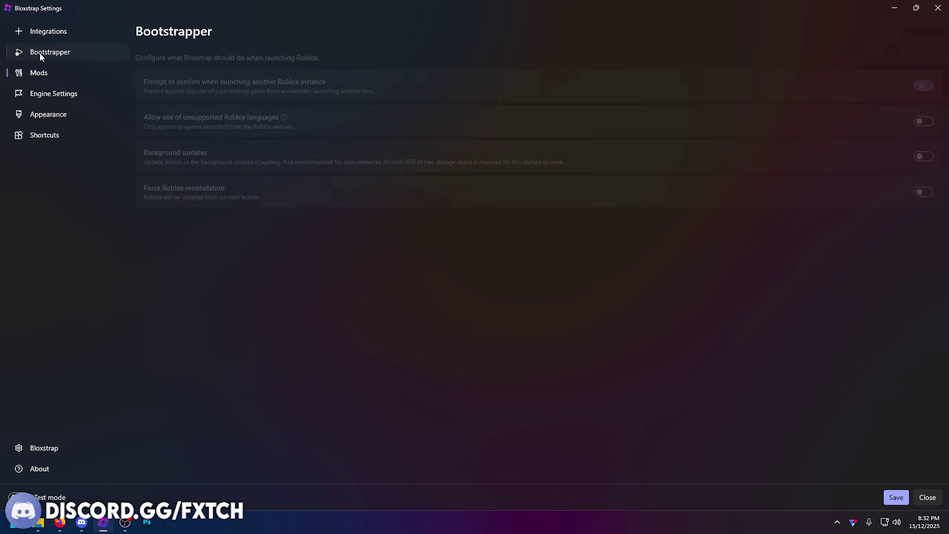
Step: Try a JSON import of the copied flags in the Fast Flag Editor and browse for a JSON file as an alternative source
click(61, 94)
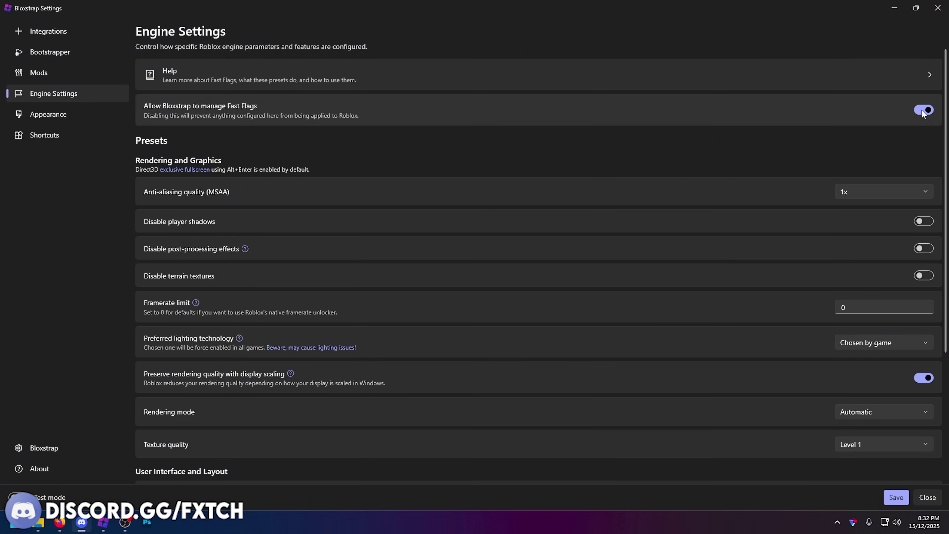
scroll(582, 234, down, 5)
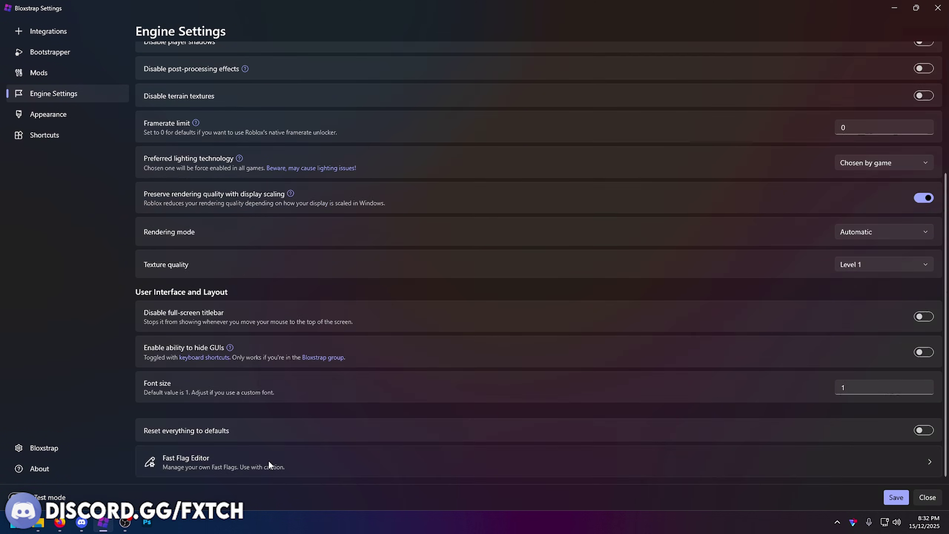
click(268, 460)
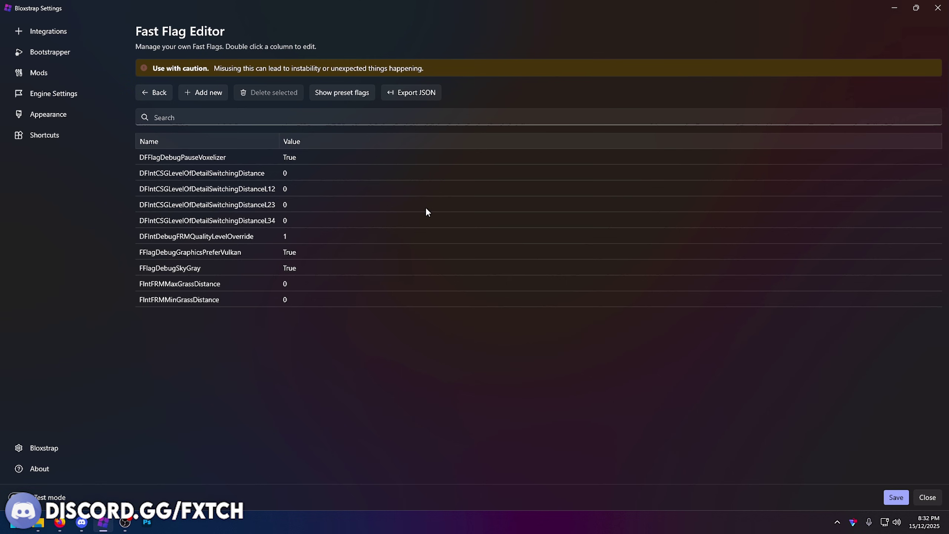
click(203, 92)
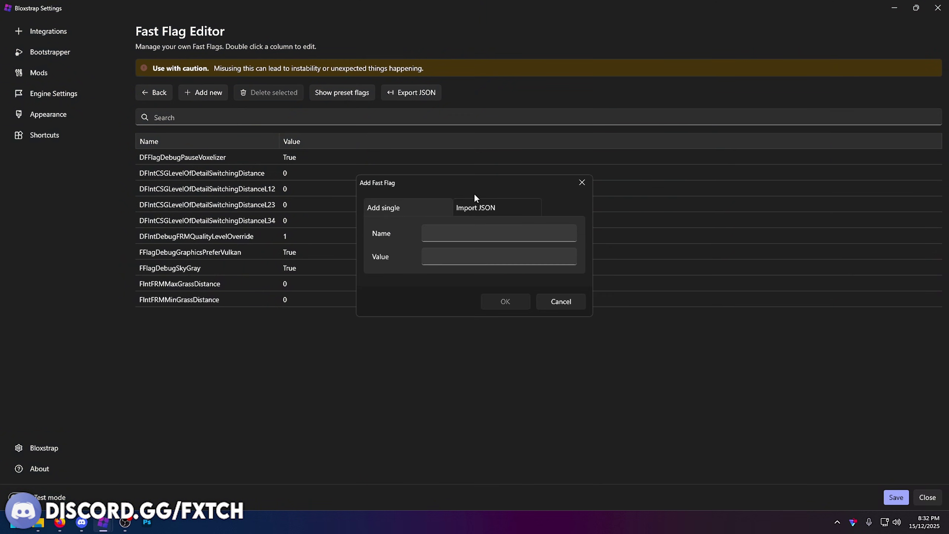
click(486, 208)
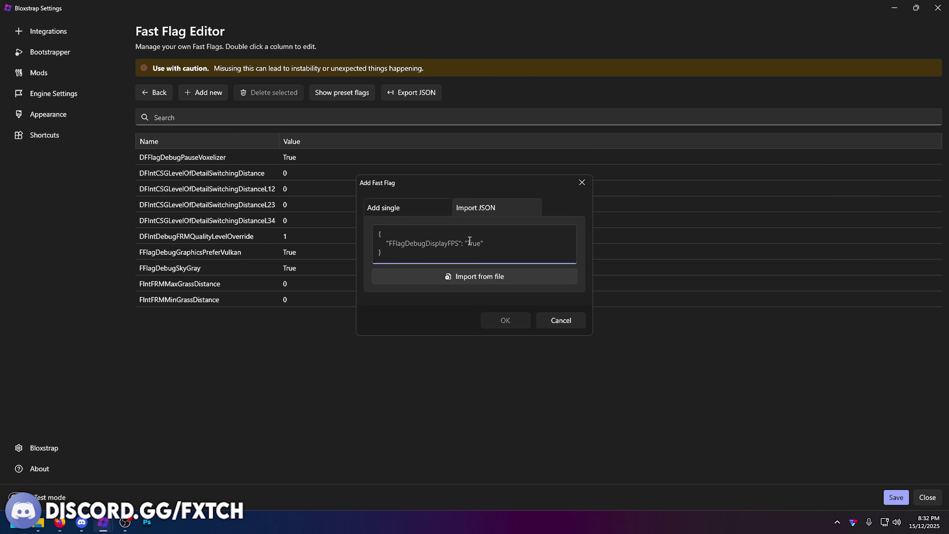
key(ctrl+v)
key(ctrl+a)
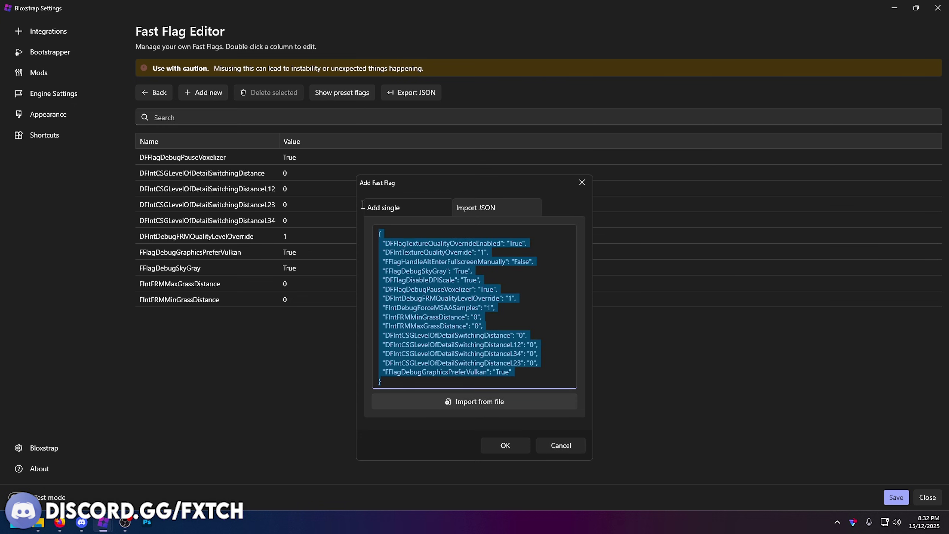
click(484, 401)
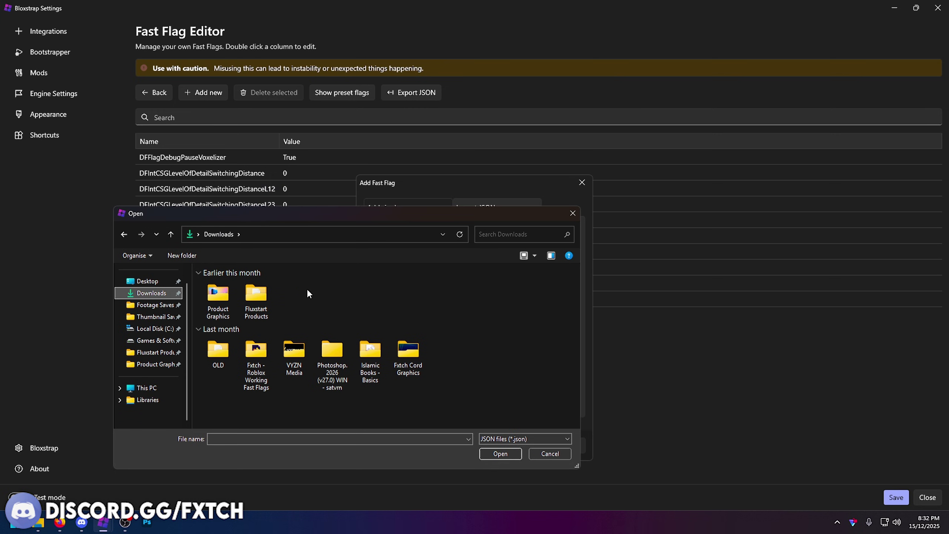
drag(490, 214, 549, 198)
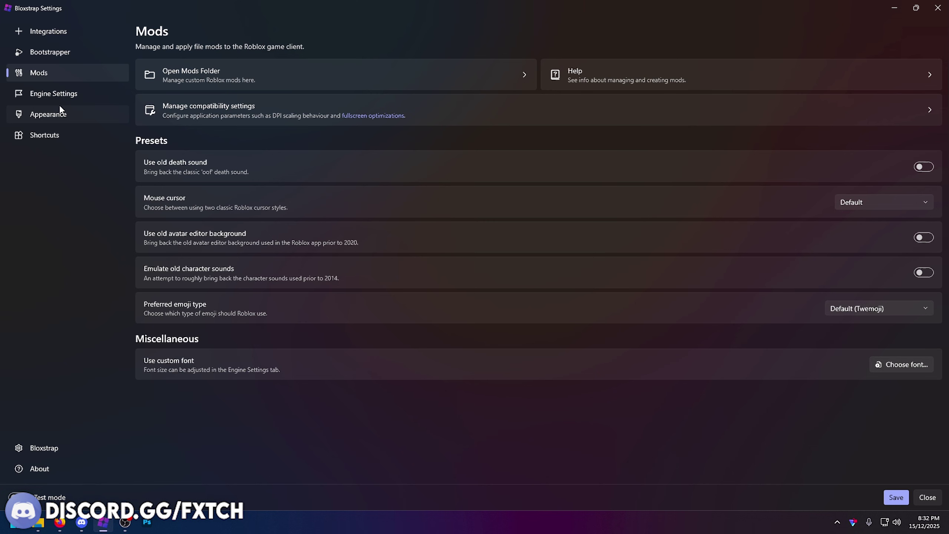
Step: Open ClientAppSettings.json from the ClientSettings folder inside Bloxstrap's mods folder
click(59, 109)
click(54, 94)
click(39, 72)
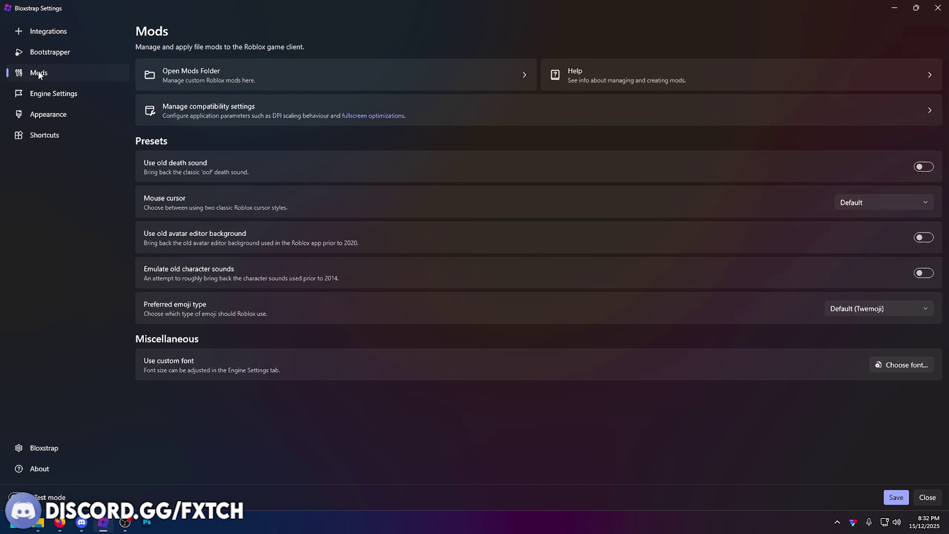
click(196, 77)
double_click(318, 269)
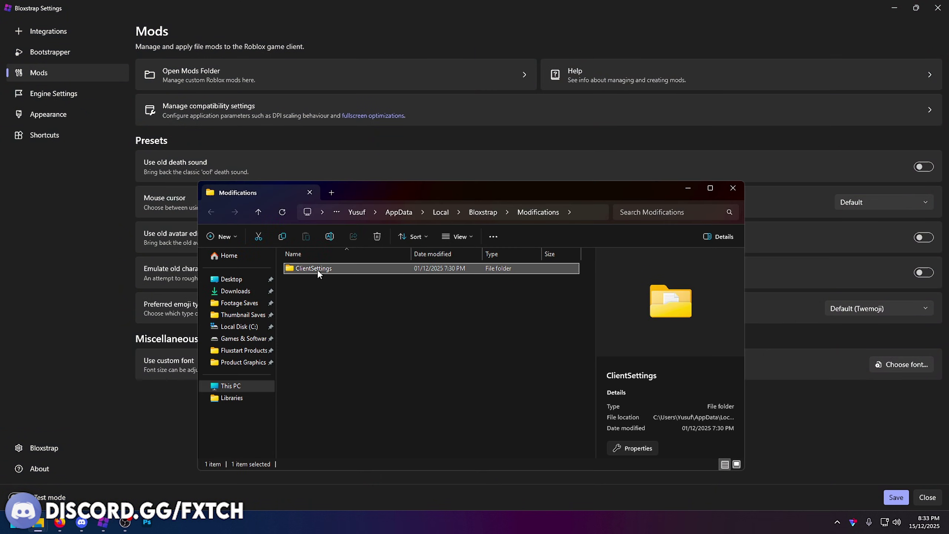
click(313, 269)
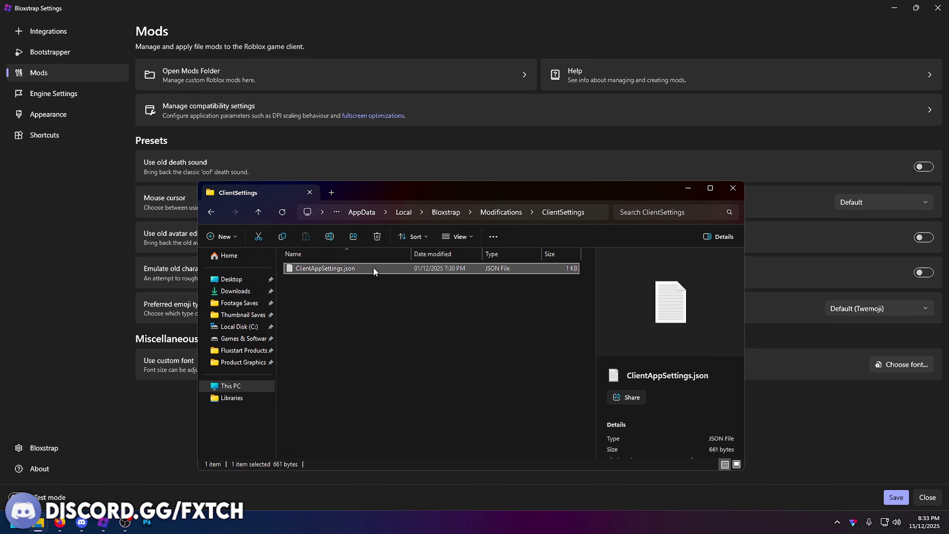
double_click(343, 268)
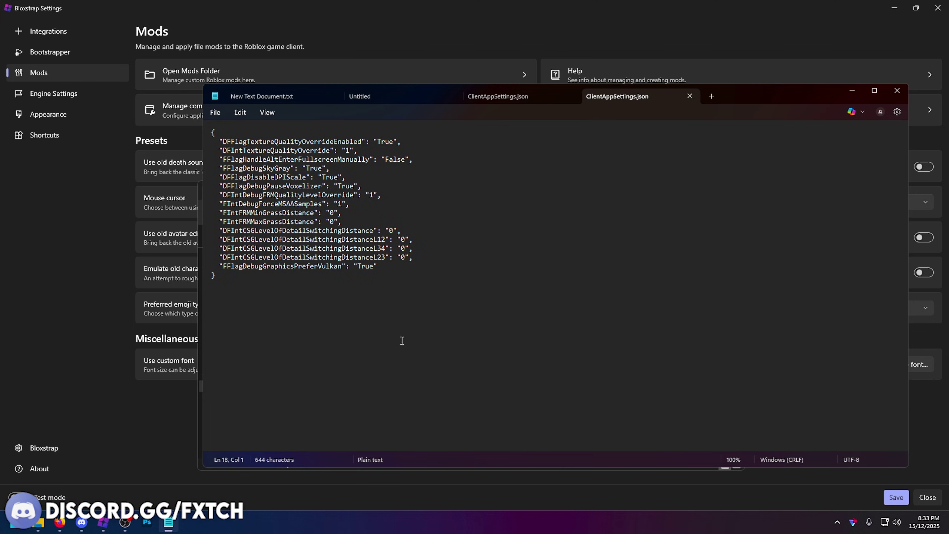
Step: Select the flag text in ClientAppSettings.json and close the file
key(ctrl+a)
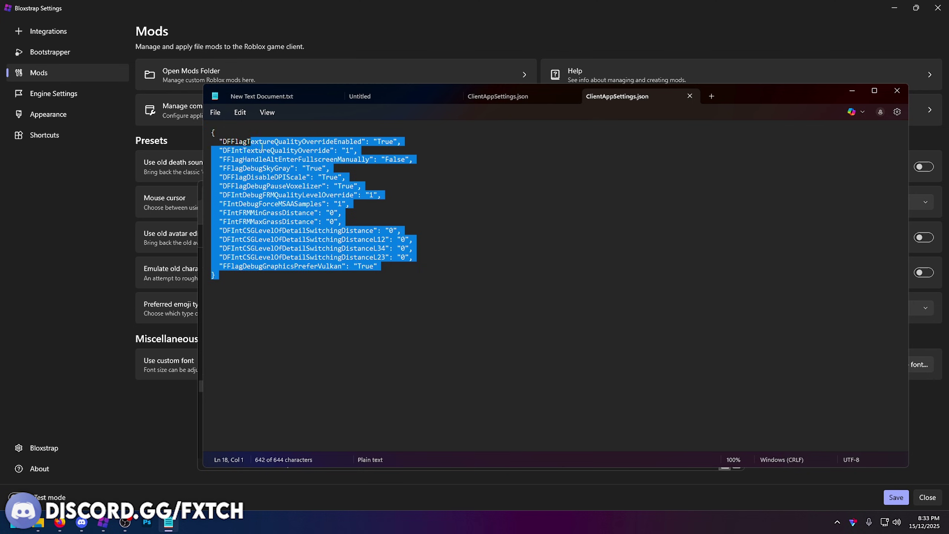
key(ctrl+x)
key(alt+F4)
Step: Check the Read-only attribute in the properties of ClientAppSettings.json and close the dialog
click(352, 241)
right_click(351, 241)
click(400, 424)
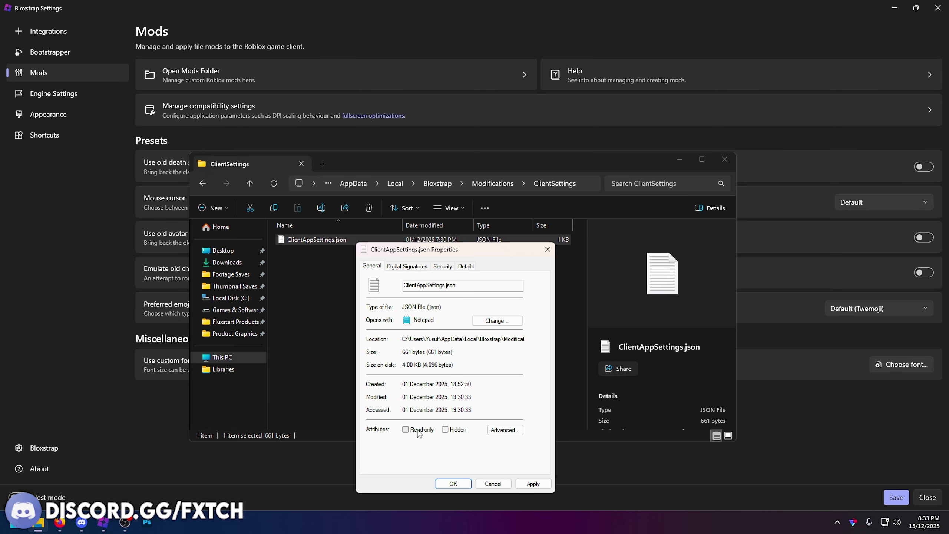
click(453, 483)
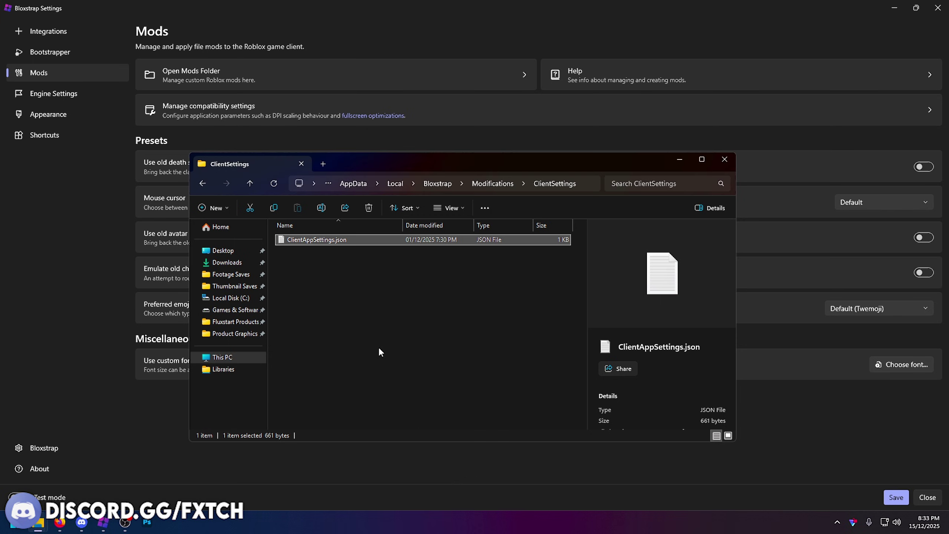
key(alt+Return)
Step: Import the copied flags as JSON in Bloxstrap's Fast Flag Editor and accept overwriting the conflicting flag definitions
click(65, 99)
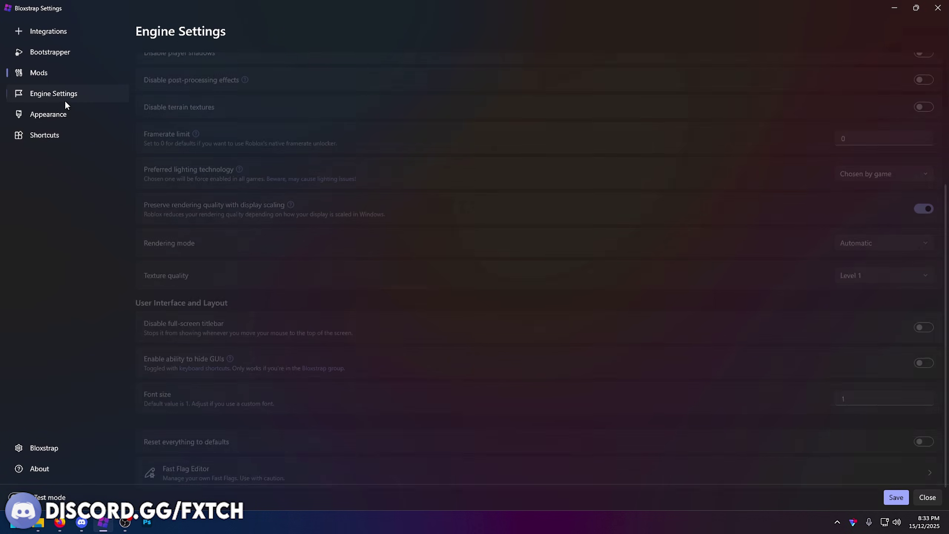
click(235, 473)
click(203, 92)
click(485, 203)
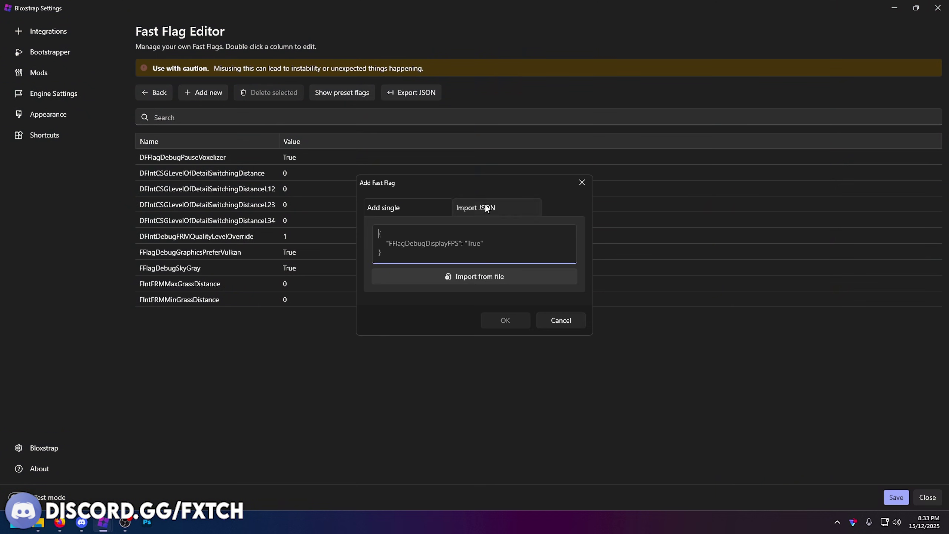
key(ctrl+v)
click(506, 447)
drag(445, 141, 437, 181)
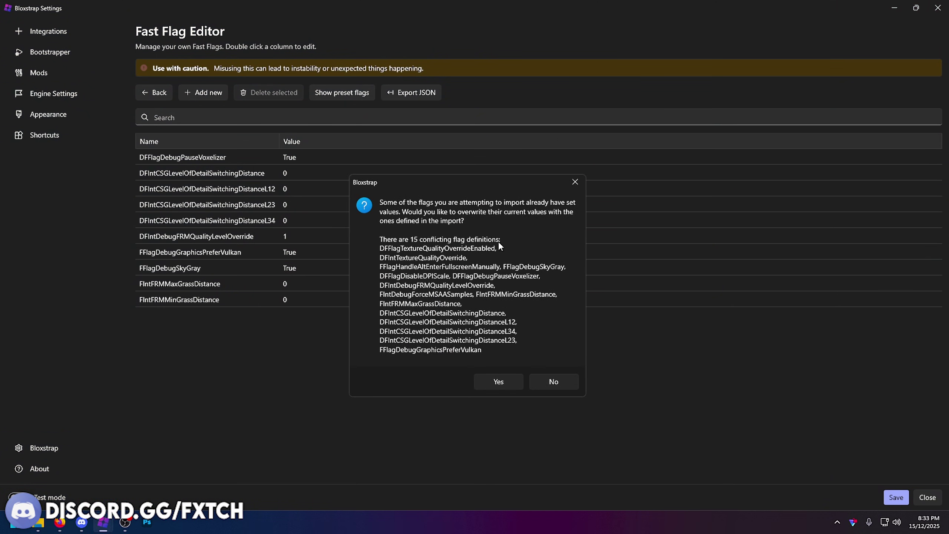
click(494, 385)
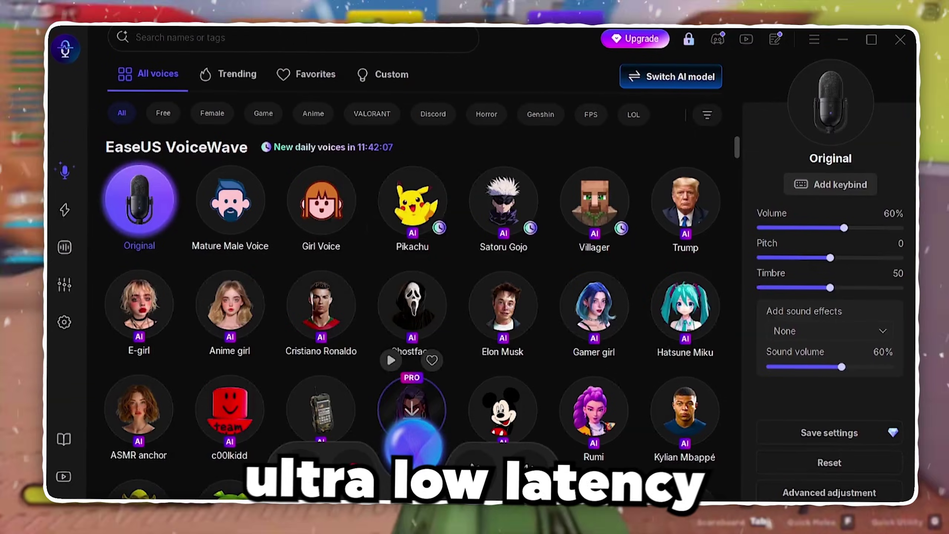
Step: Switch to EaseUS VoiceWave and browse its voices by the Game, Anime, VALORANT and Celebrity tags
drag(737, 151, 742, 454)
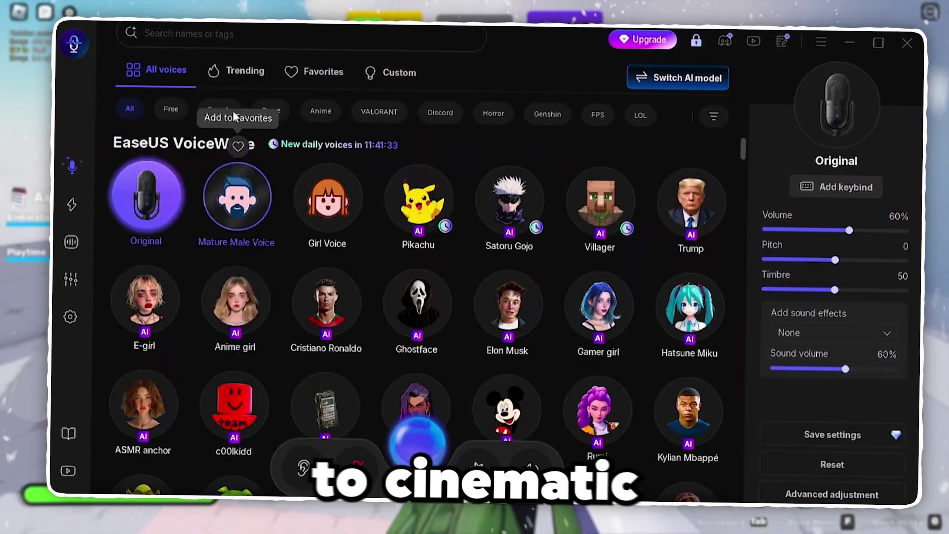
click(268, 110)
click(322, 110)
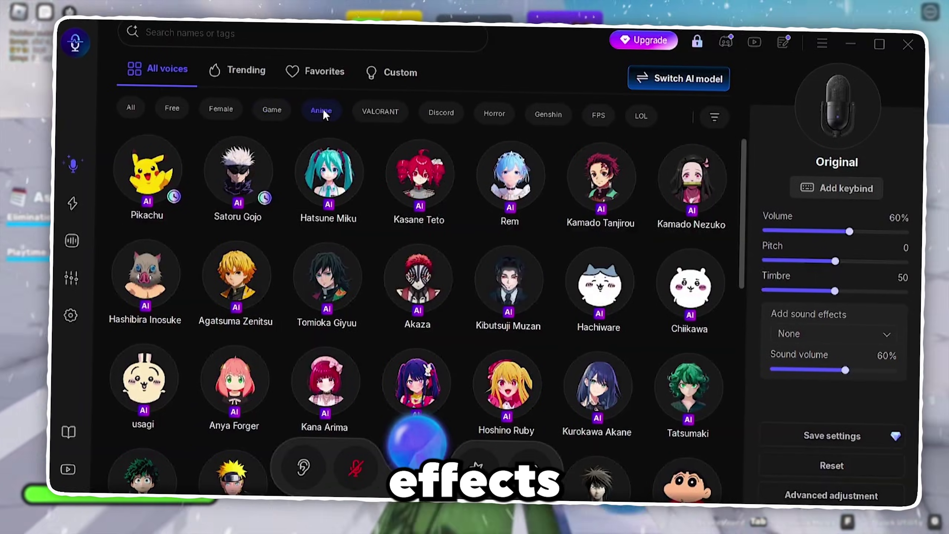
click(380, 110)
click(714, 121)
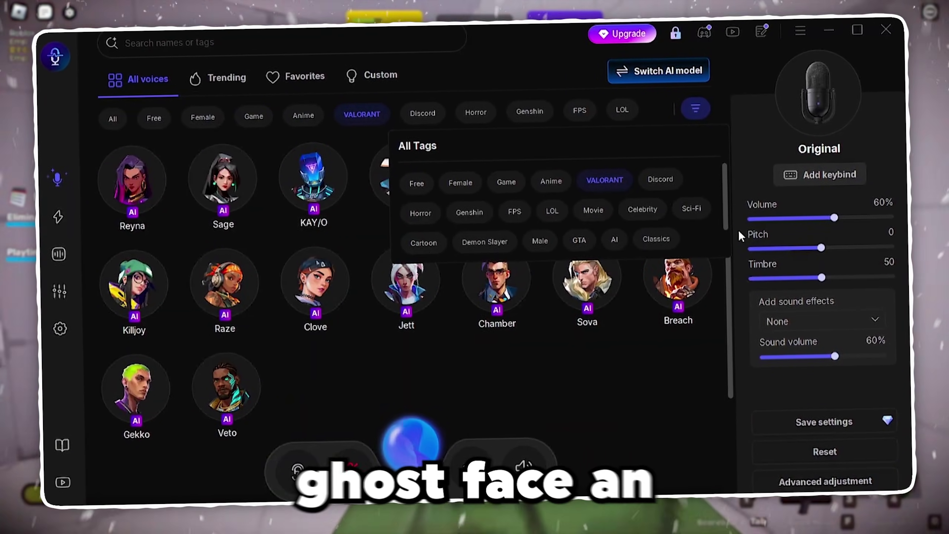
click(640, 211)
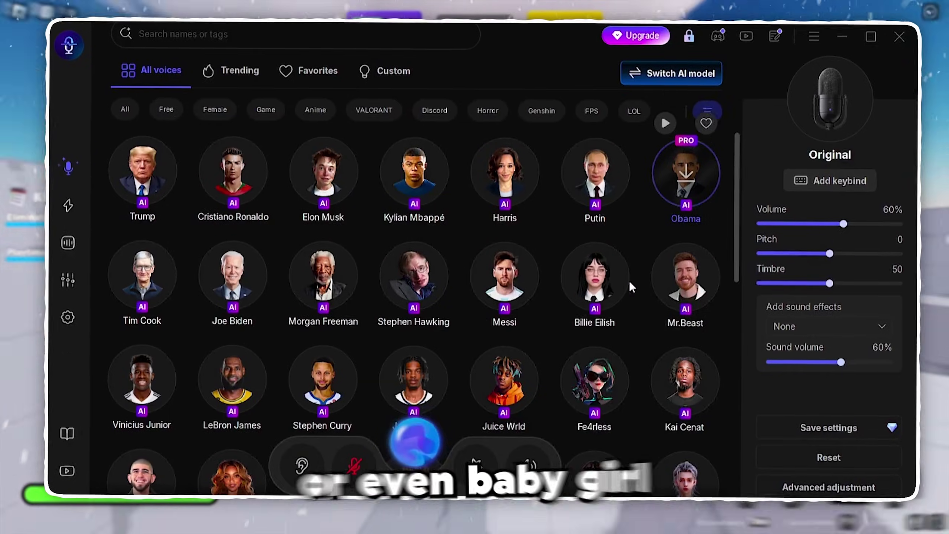
scroll(432, 312, down, 5)
scroll(600, 226, up, 5)
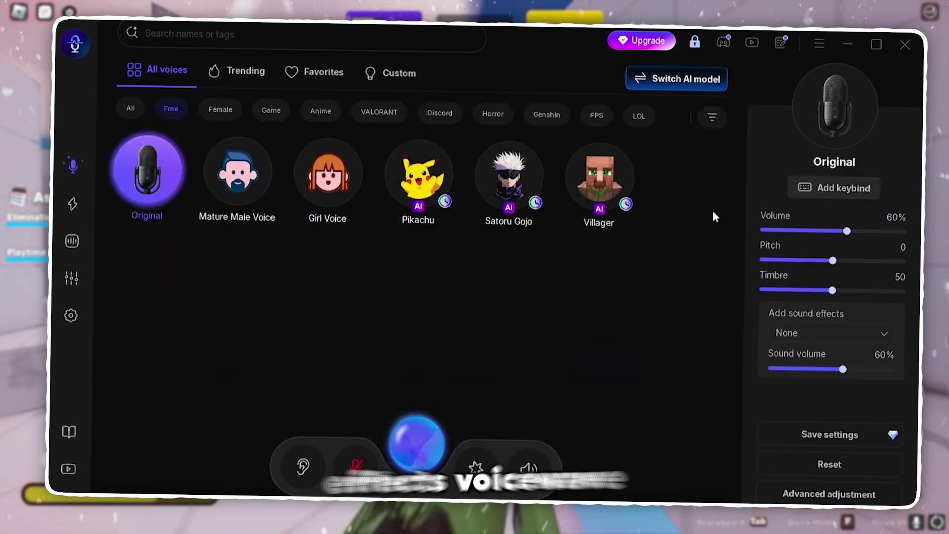
Step: Choose the Girl Voice and check its available background sound effects, keeping the effect at None
click(336, 173)
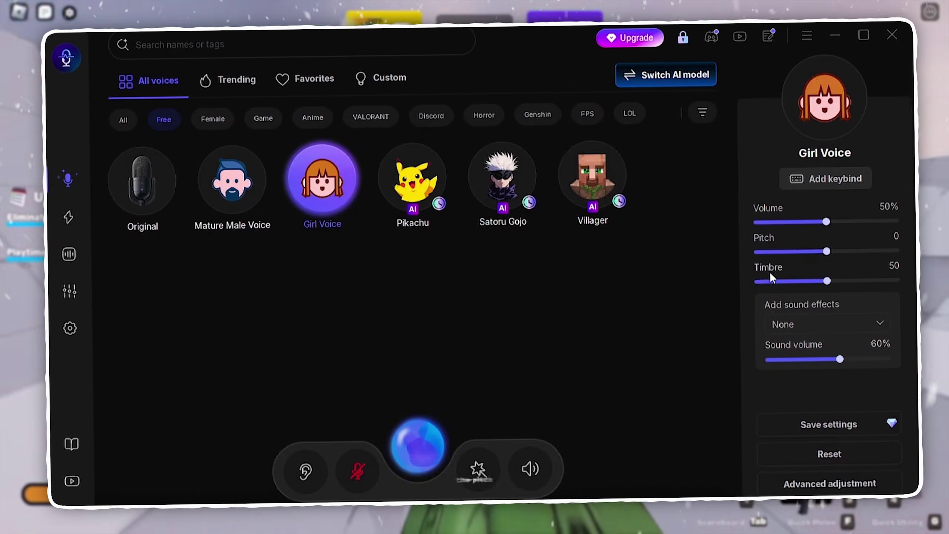
click(809, 326)
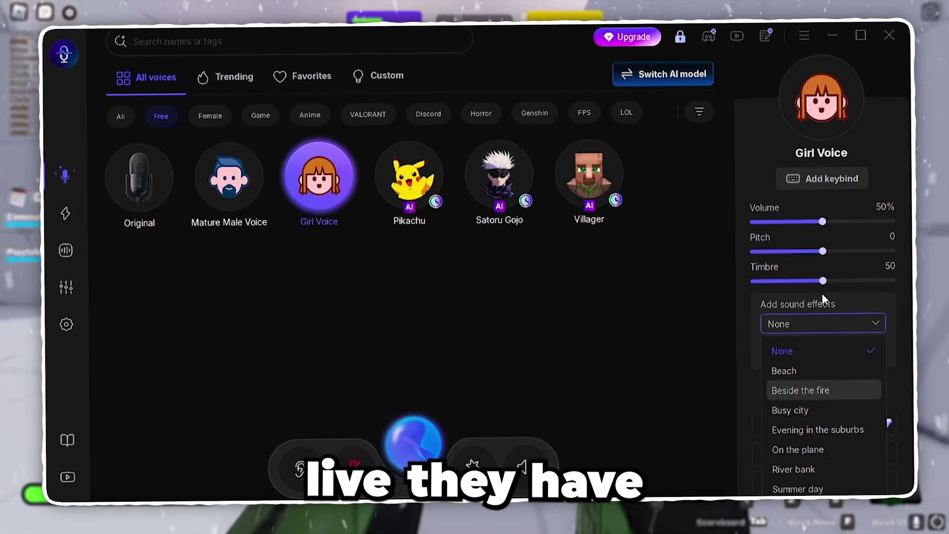
click(773, 348)
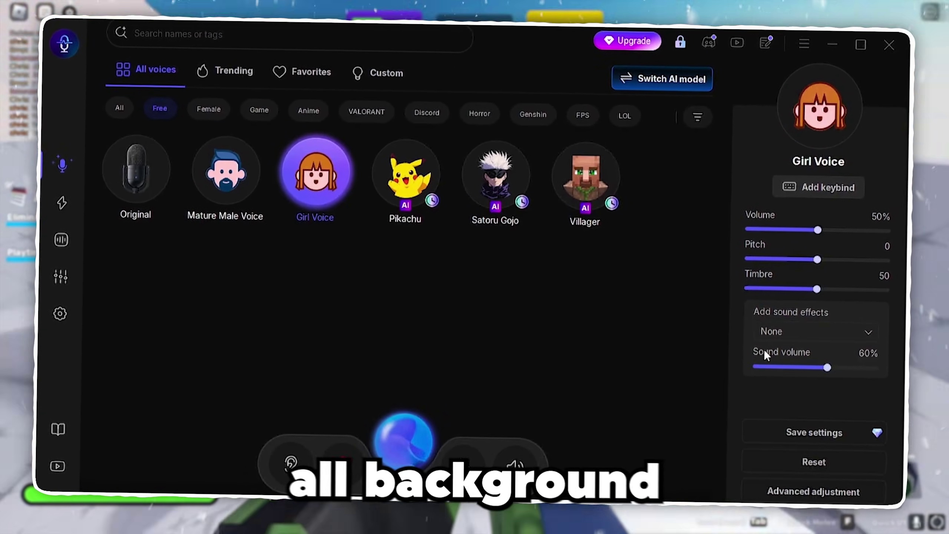
Step: Open the advanced adjustment with the Voice Laboratory effects and the application settings
click(837, 489)
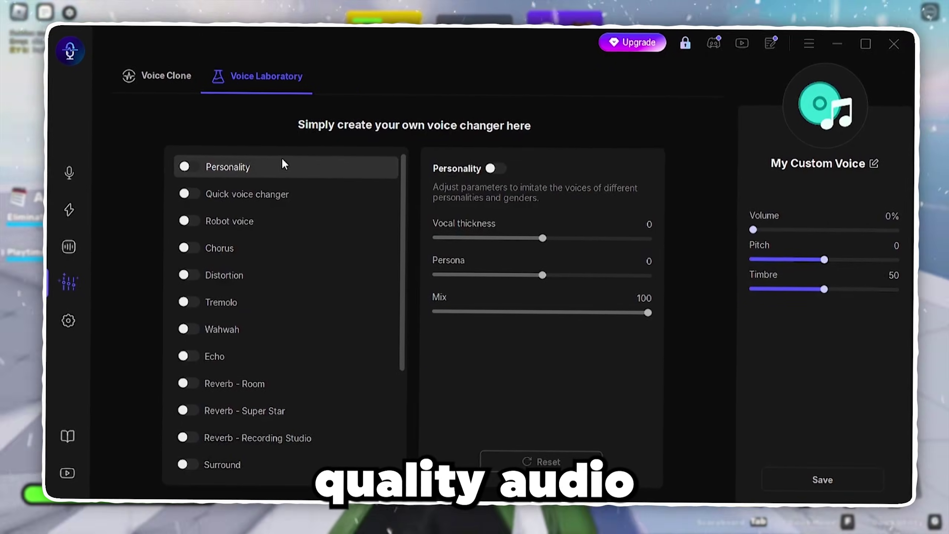
click(67, 318)
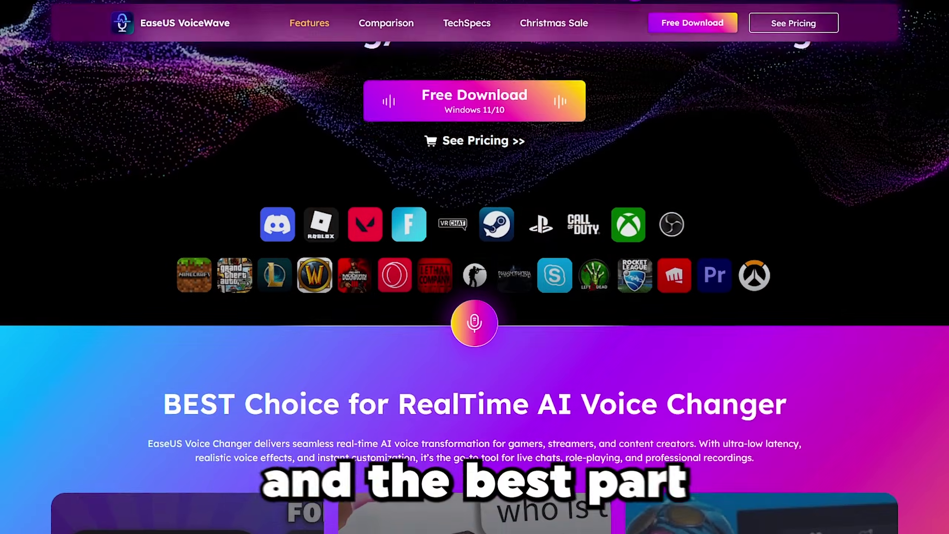
Step: Switch to the EaseUS VoiceWave website and look through the supported platforms and the feature overview
scroll(474, 267, down, 5)
scroll(474, 267, down, 10)
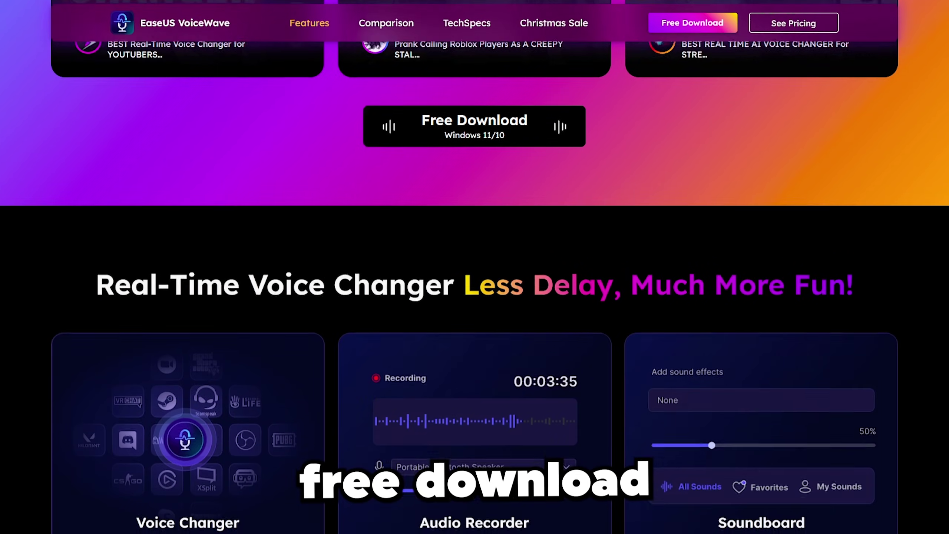
scroll(475, 267, down, 10)
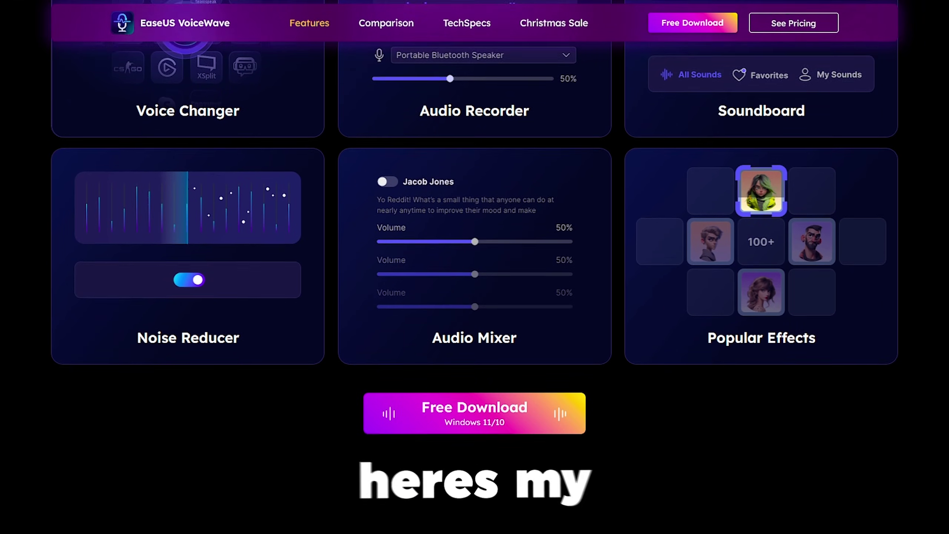
scroll(474, 267, down, 10)
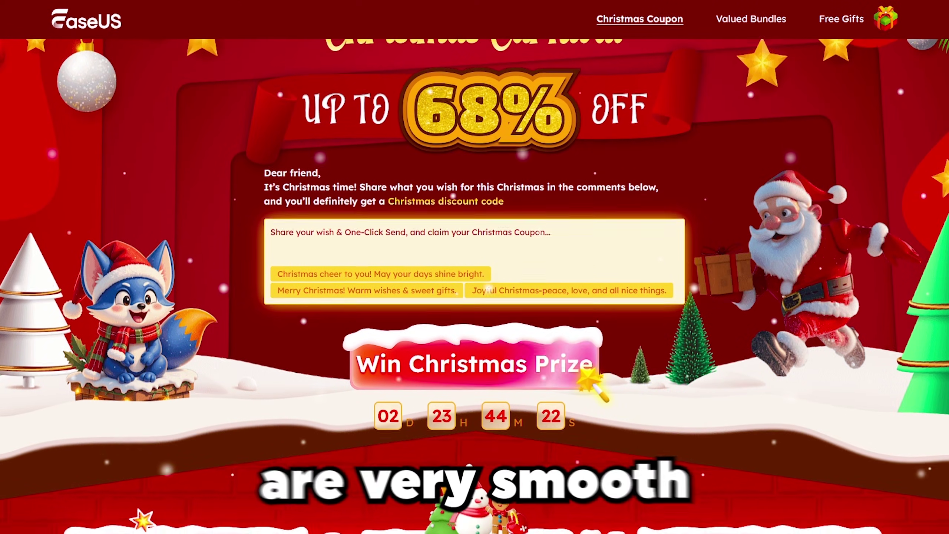
Step: Read through the EaseUS Christmas sale page, covering the coupon offer, the Festive Cheer Christmas Bundle and the Jingle Bell Bundle
scroll(474, 262, down, 3)
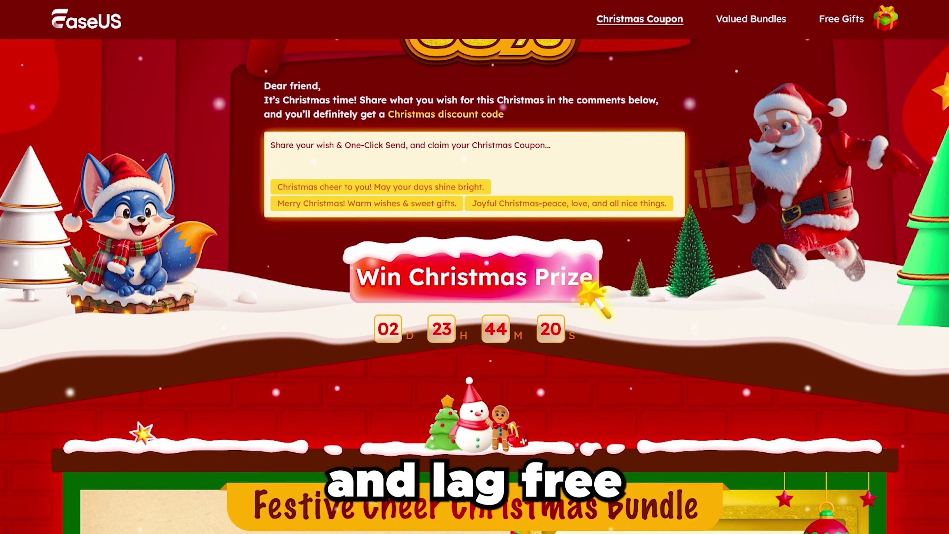
scroll(474, 262, down, 3)
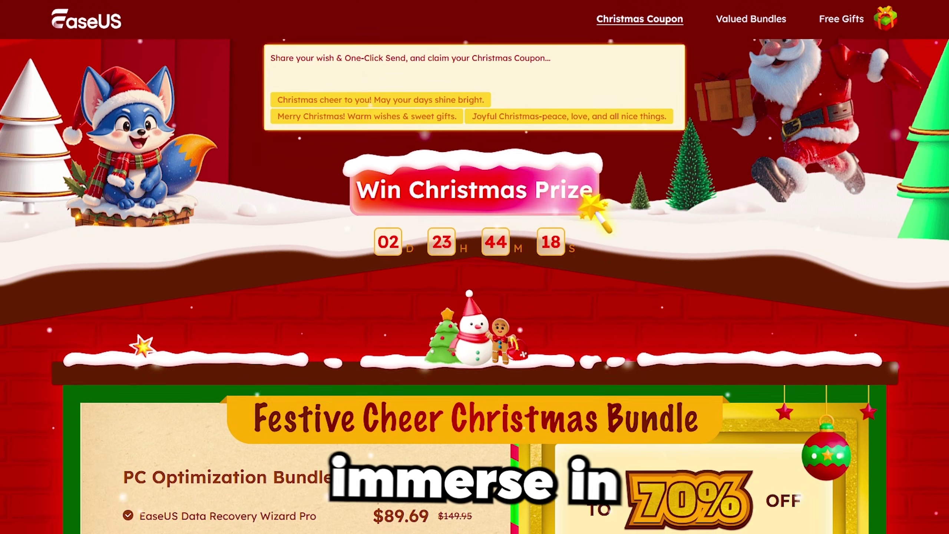
scroll(474, 262, down, 3)
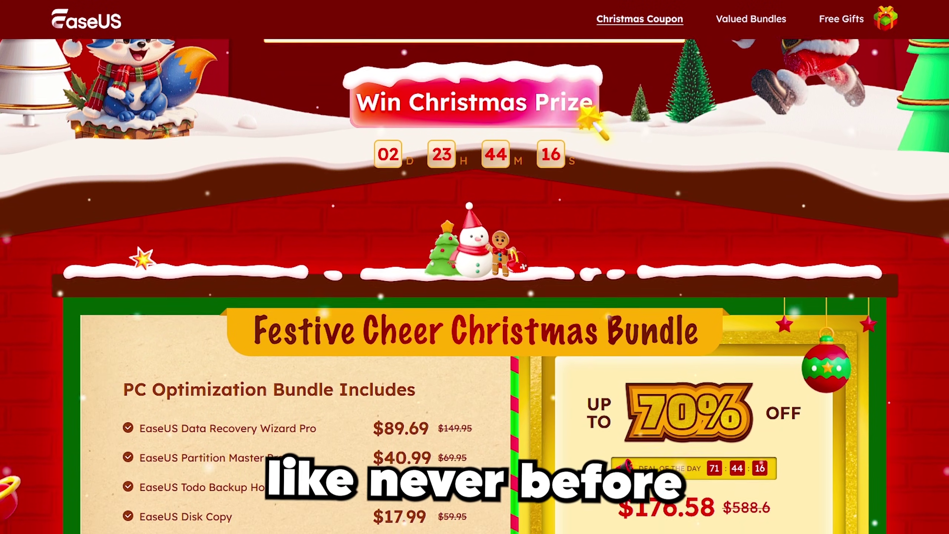
scroll(474, 261, down, 3)
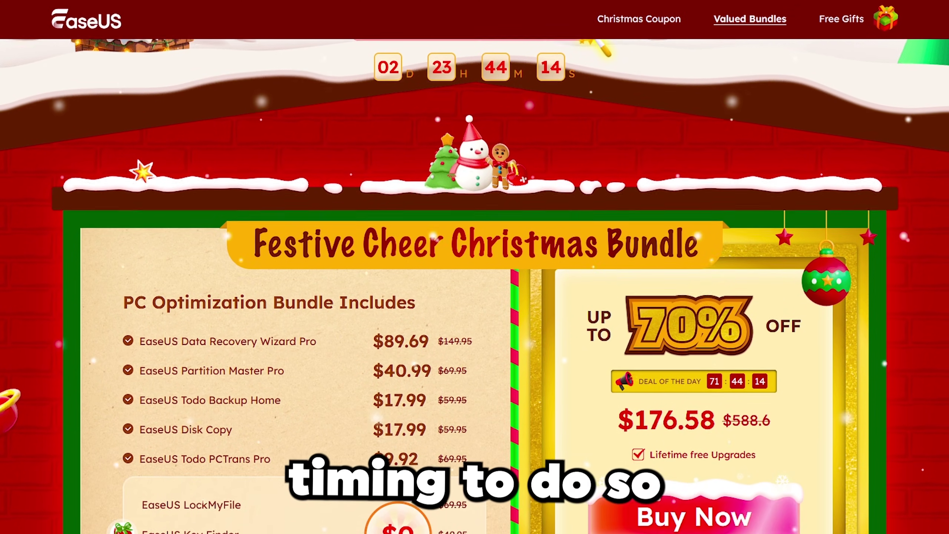
scroll(474, 262, down, 3)
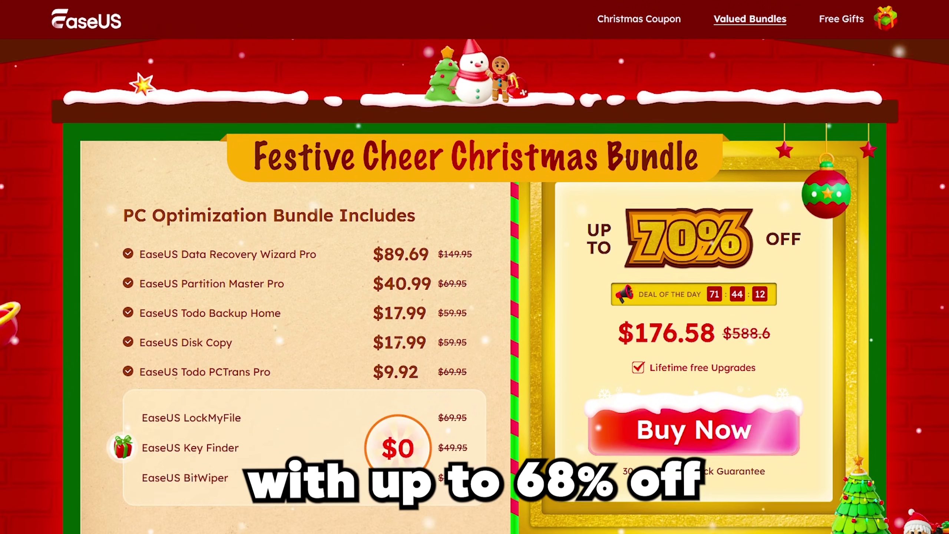
scroll(474, 262, down, 3)
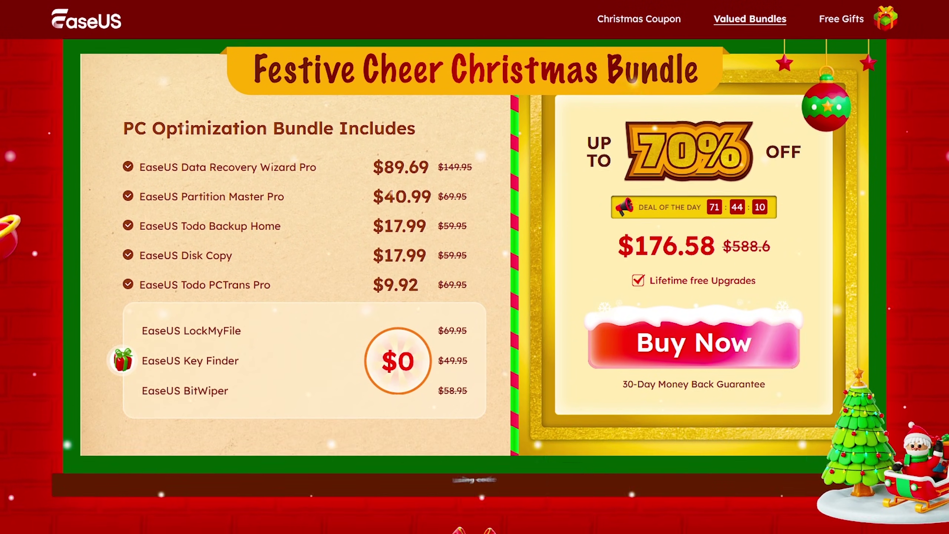
scroll(475, 262, down, 3)
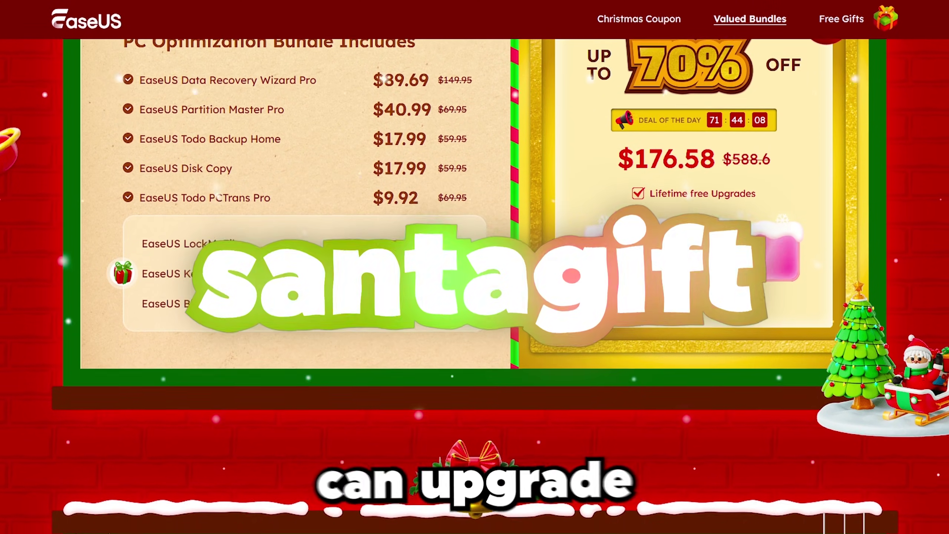
scroll(474, 261, down, 3)
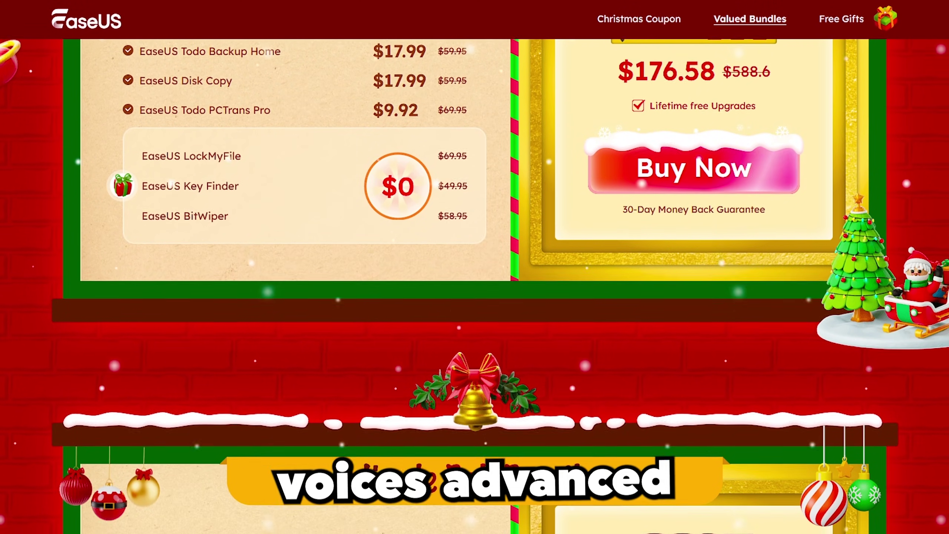
scroll(474, 261, down, 3)
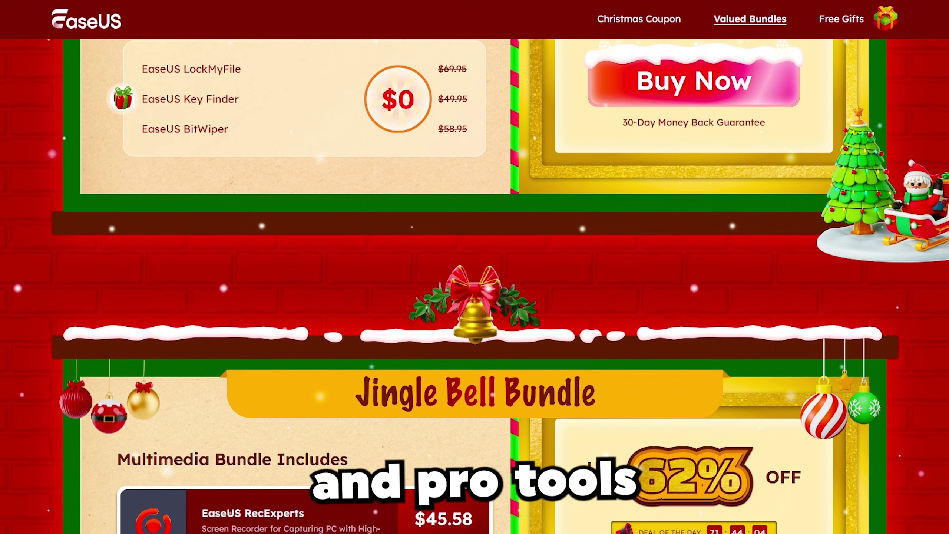
scroll(475, 262, down, 3)
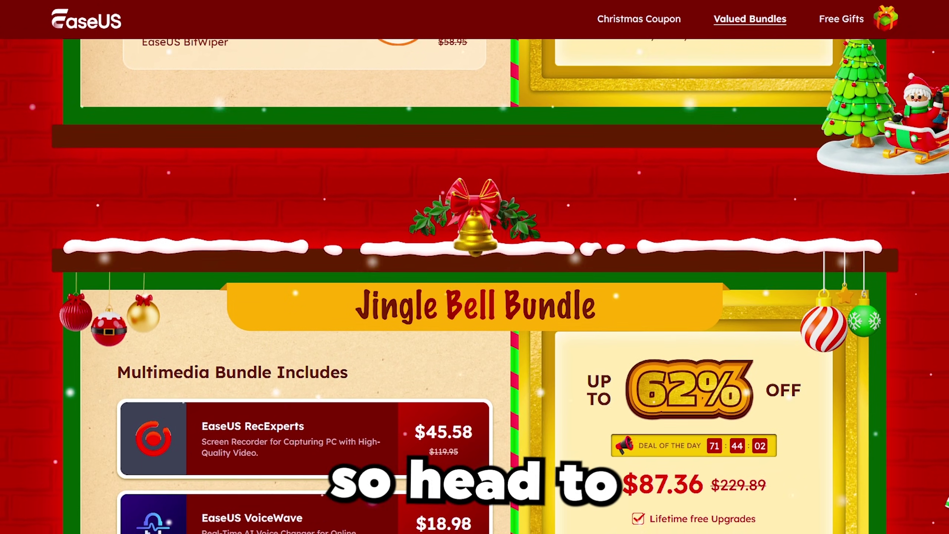
scroll(475, 262, down, 3)
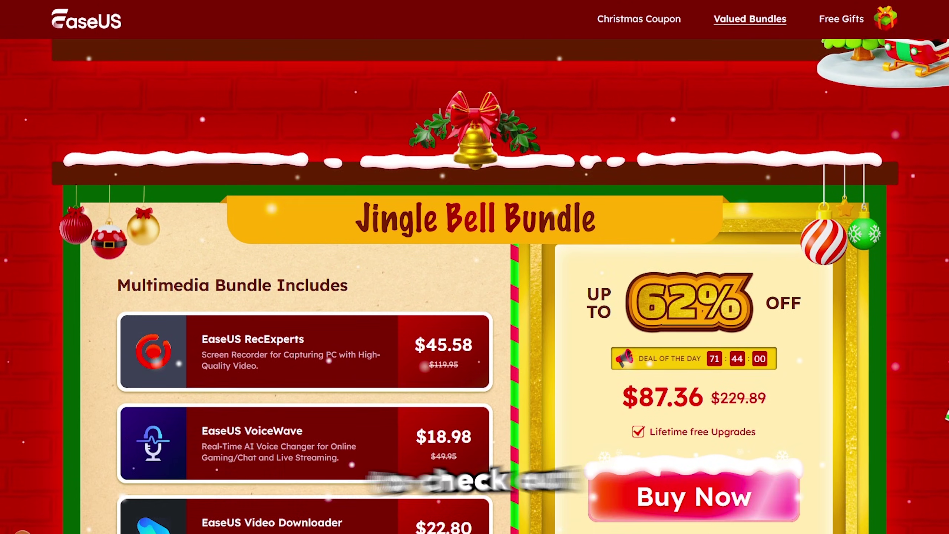
scroll(475, 261, down, 3)
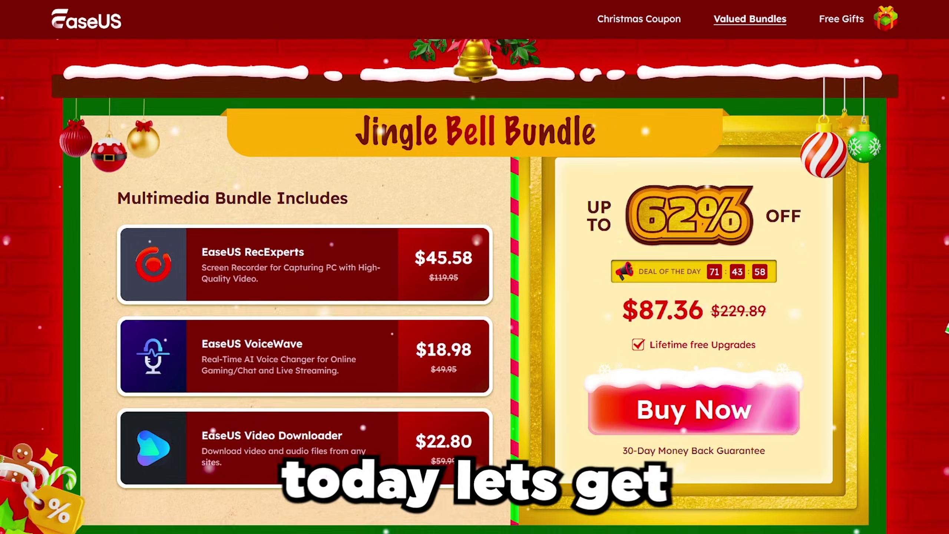
scroll(475, 262, down, 2)
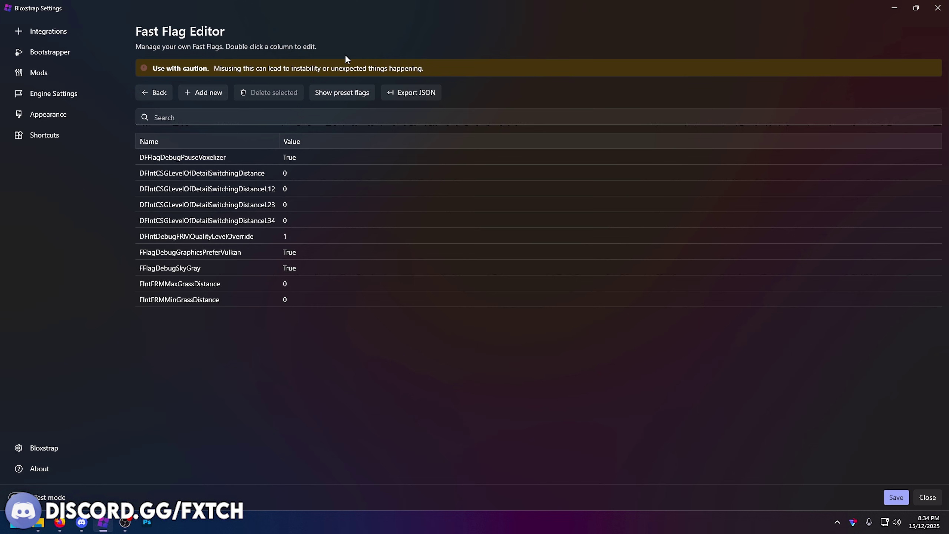
Step: Switch to Bloxstrap, leave the Fast Flag Editor and review the Engine Settings presets for rendering, graphics and user interface
click(170, 92)
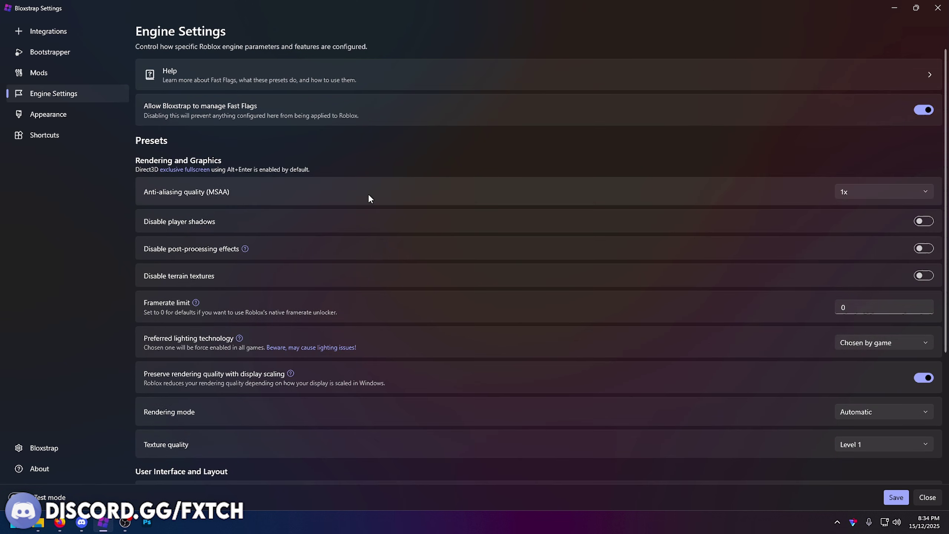
scroll(369, 197, down, 3)
scroll(329, 195, up, 3)
scroll(664, 283, down, 1)
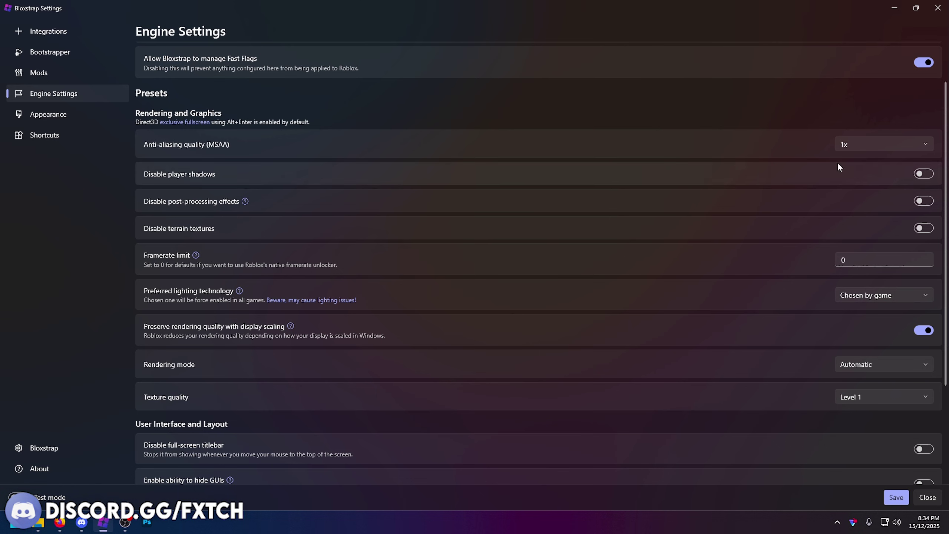
scroll(205, 176, up, 1)
scroll(228, 374, down, 3)
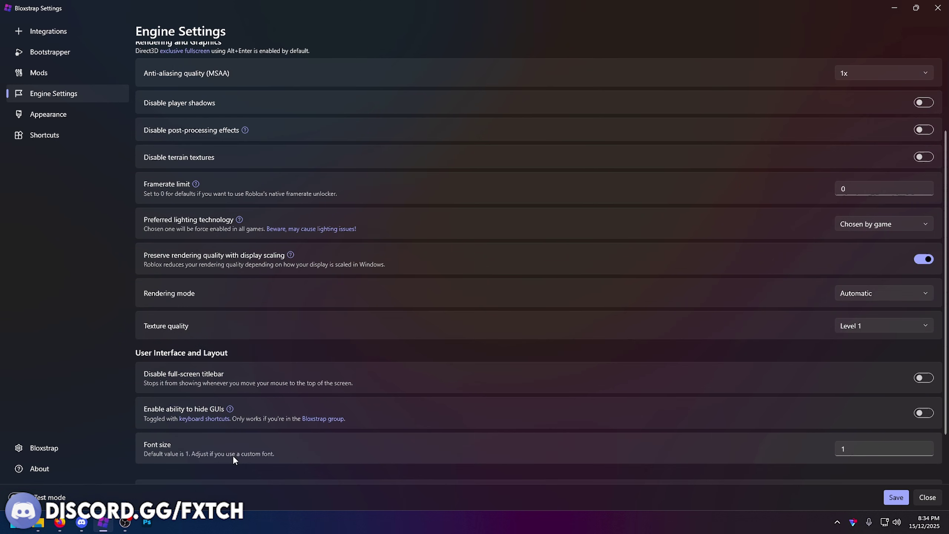
click(238, 453)
click(154, 99)
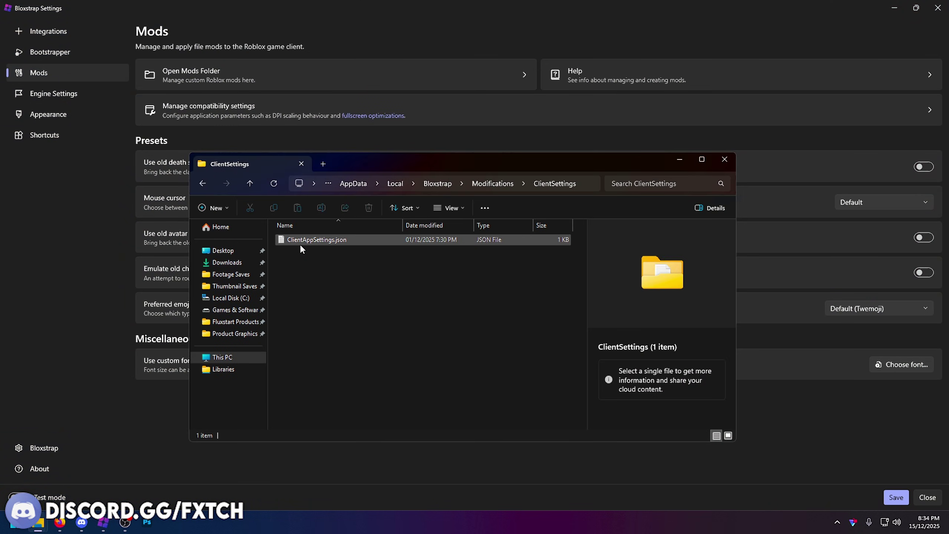
Step: Open ClientAppSettings.json from the ClientSettings folder in the Bloxstrap modifications for reading
click(299, 239)
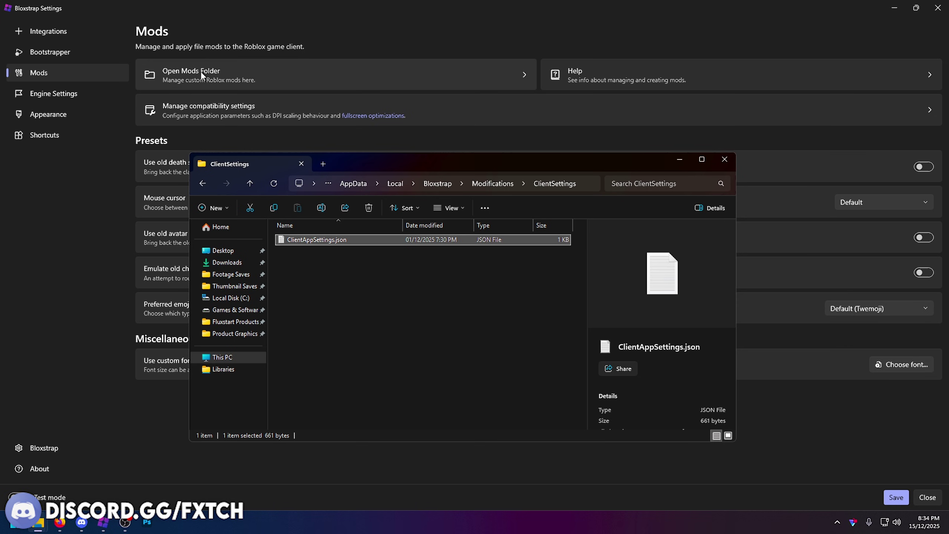
double_click(333, 239)
click(301, 301)
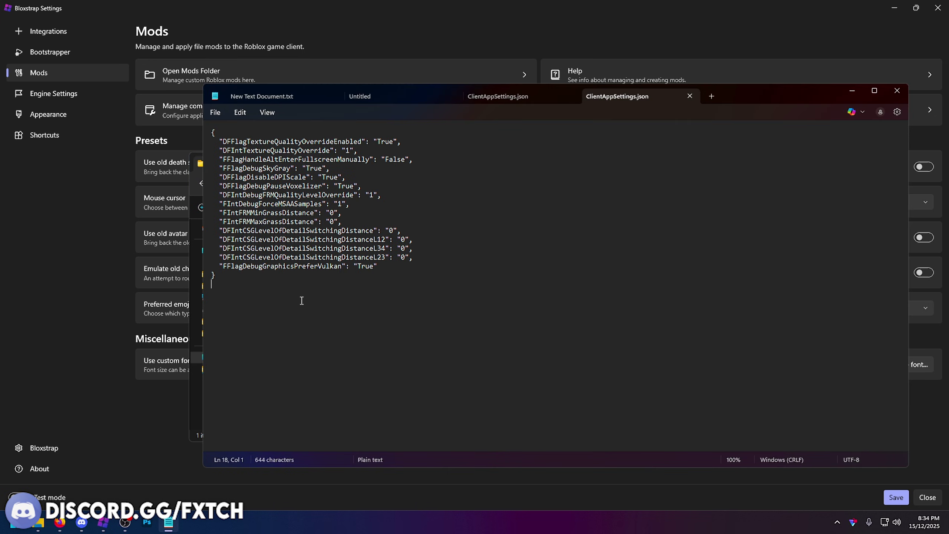
Step: Examine the flags in ClientAppSettings.json, highlighting the texture quality override and FRM quality level override lines
drag(401, 141, 211, 141)
double_click(348, 150)
click(351, 155)
drag(351, 156, 331, 173)
drag(211, 194, 367, 194)
click(363, 198)
double_click(371, 195)
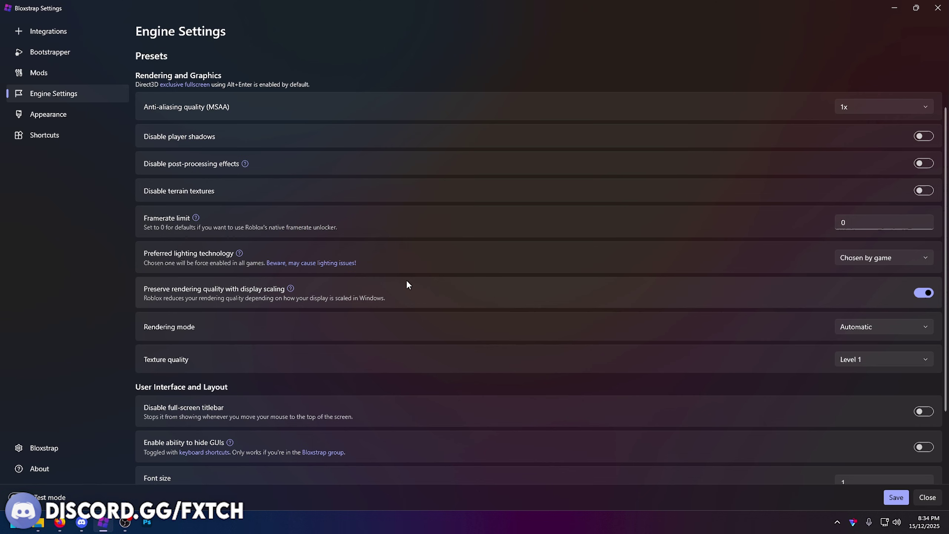
Step: Return to Bloxstrap's Fast Flag Editor and restore its window from maximized to a smaller size
scroll(407, 284, down, 3)
click(231, 469)
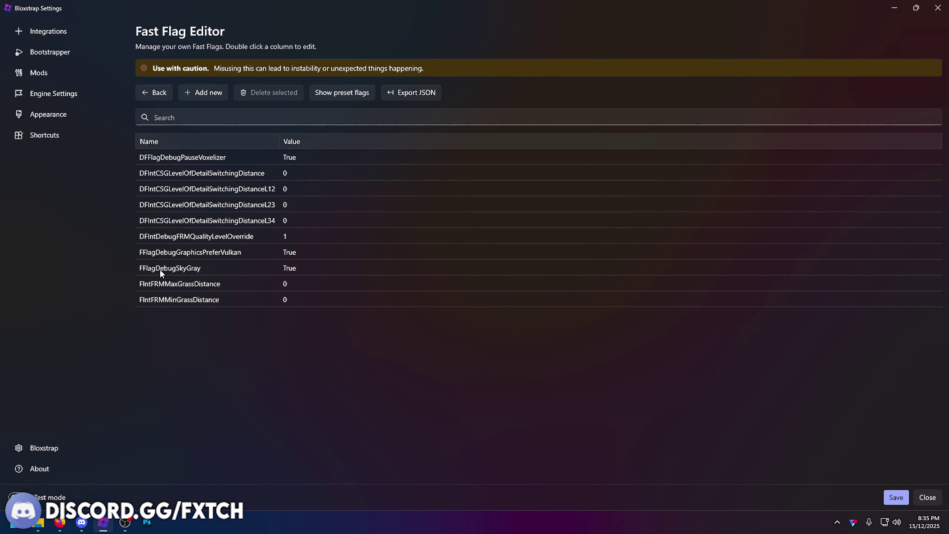
drag(468, 4, 468, 74)
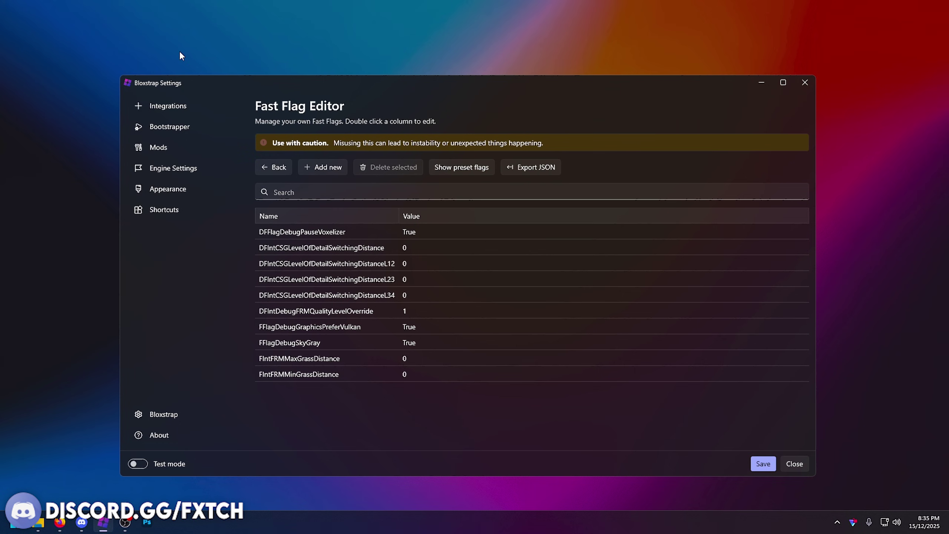
Step: Search Windows for add or remove programs and open the installed apps list
key(super)
text(add or re)
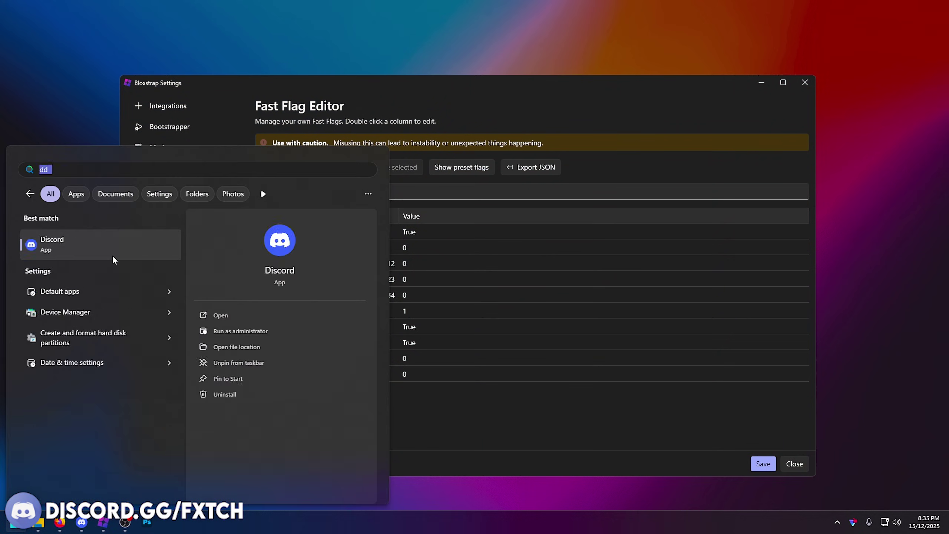
text(move d)
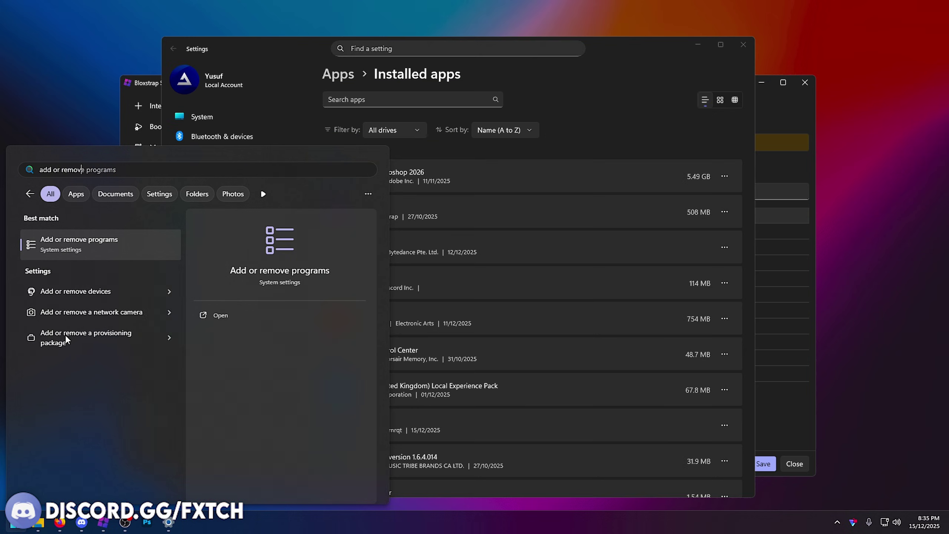
click(101, 246)
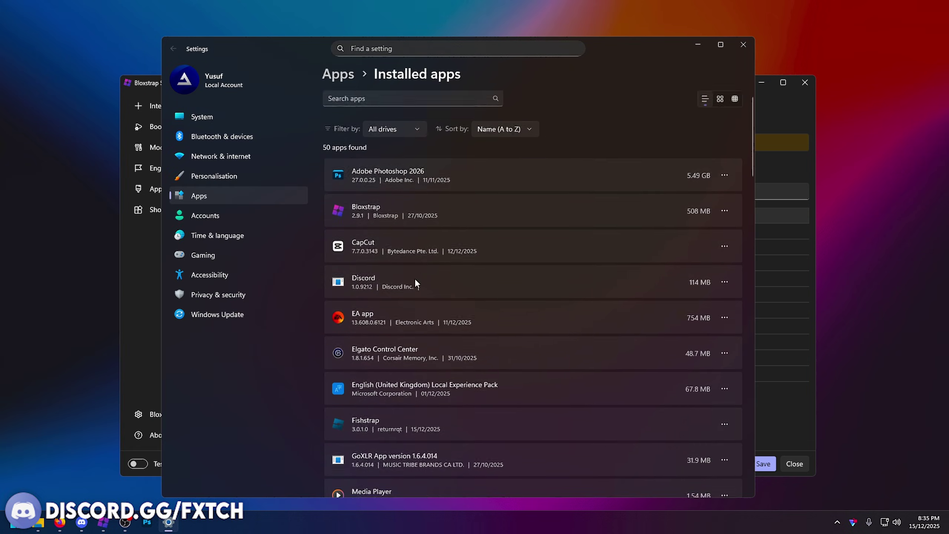
Step: Locate Fishstrap in the installed apps list and try to uninstall it
scroll(358, 392, down, 2)
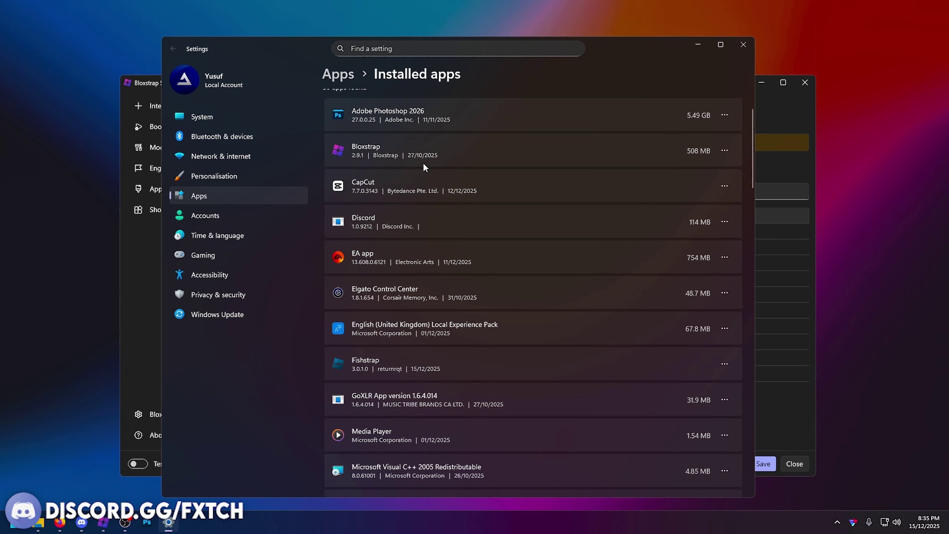
scroll(372, 301, down, 2)
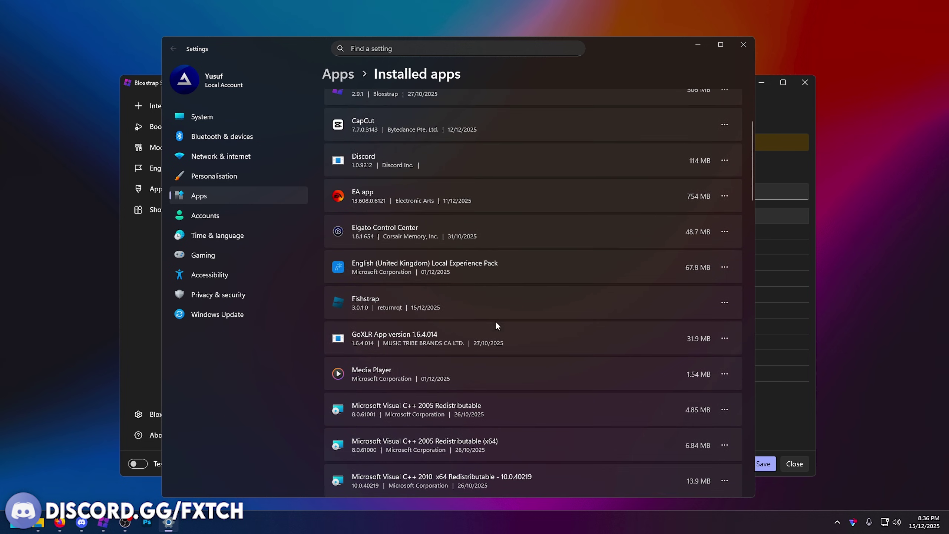
click(724, 303)
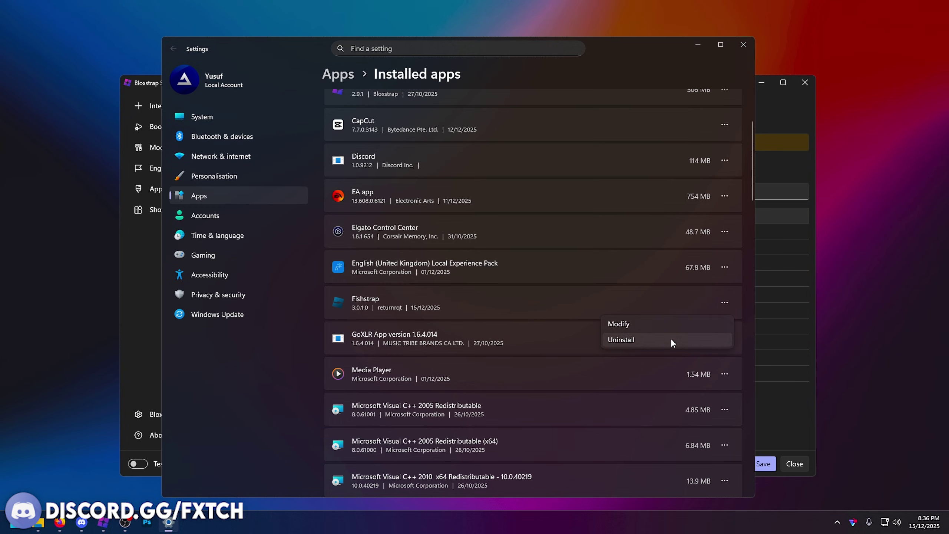
click(620, 340)
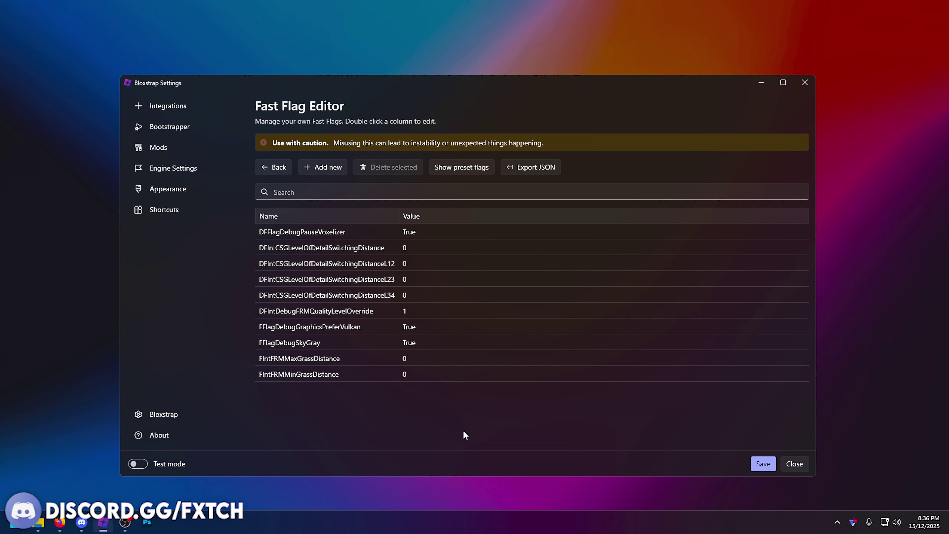
Step: Search Windows for Revo and open the matching result
key(super)
text(Revo)
click(107, 236)
click(523, 345)
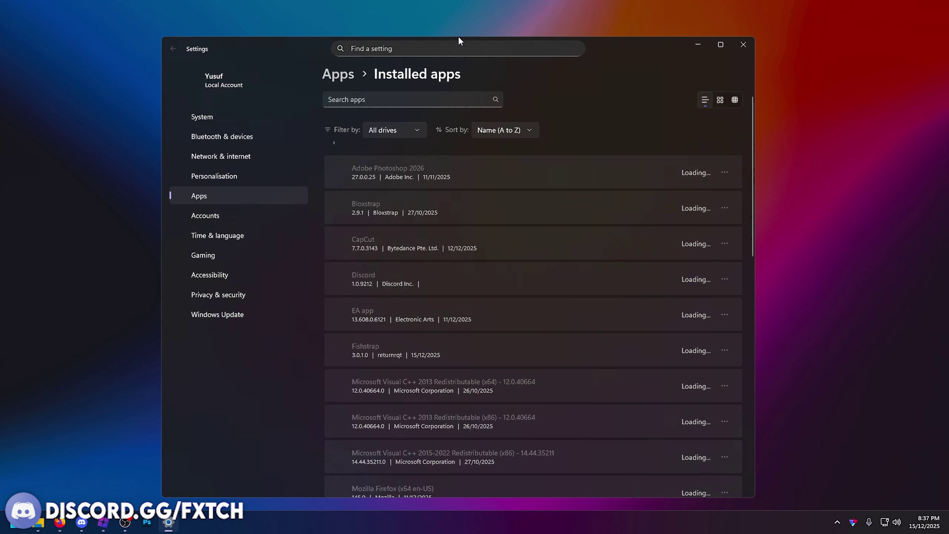
Step: Look through the installed apps list around Fishstrap and close the Settings window
scroll(546, 372, down, 10)
scroll(549, 360, up, 5)
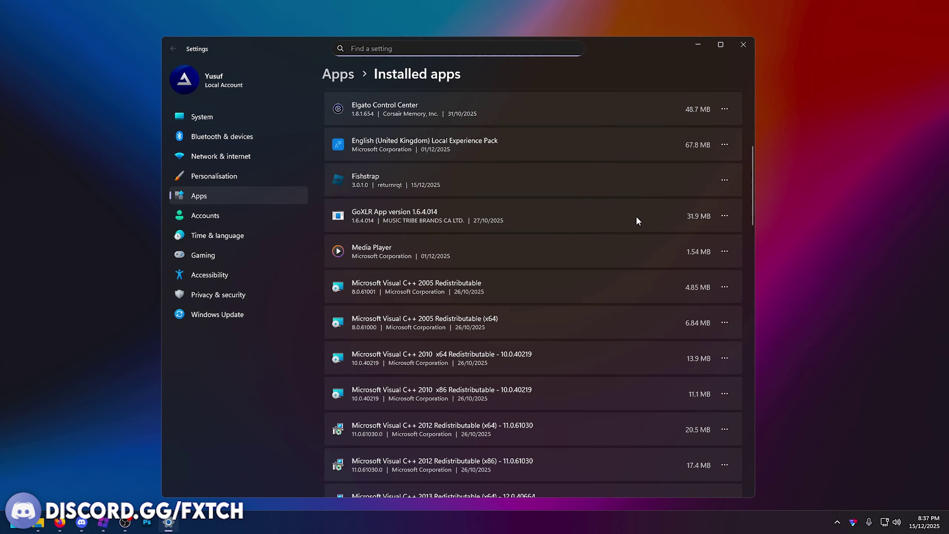
click(744, 44)
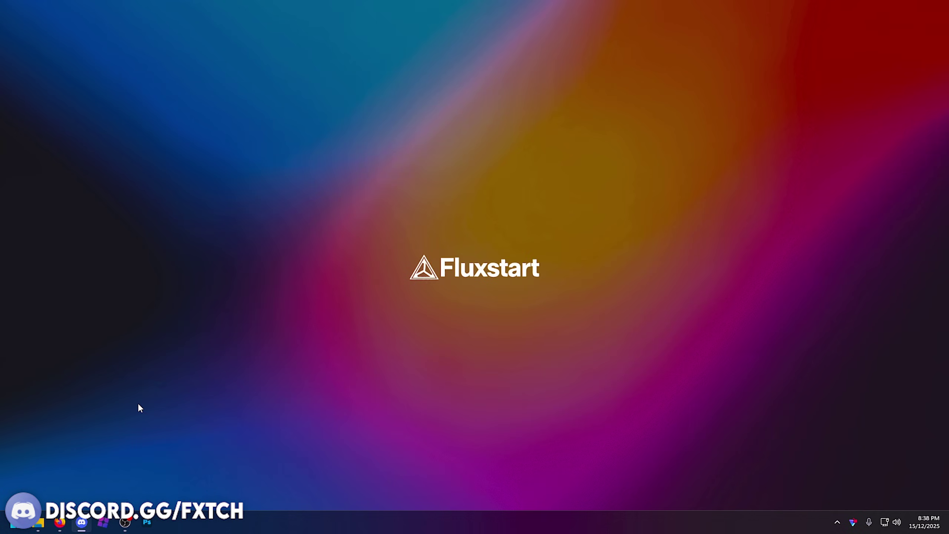
Step: Find Bloxstrap through the Windows search, launch it and shift its launcher window slightly on the desktop
key(super)
text(bl)
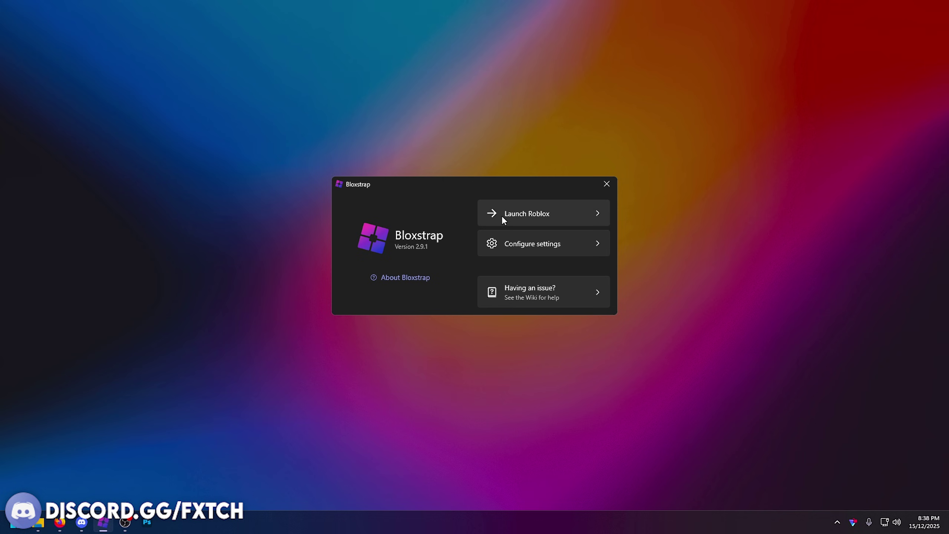
drag(421, 184, 407, 186)
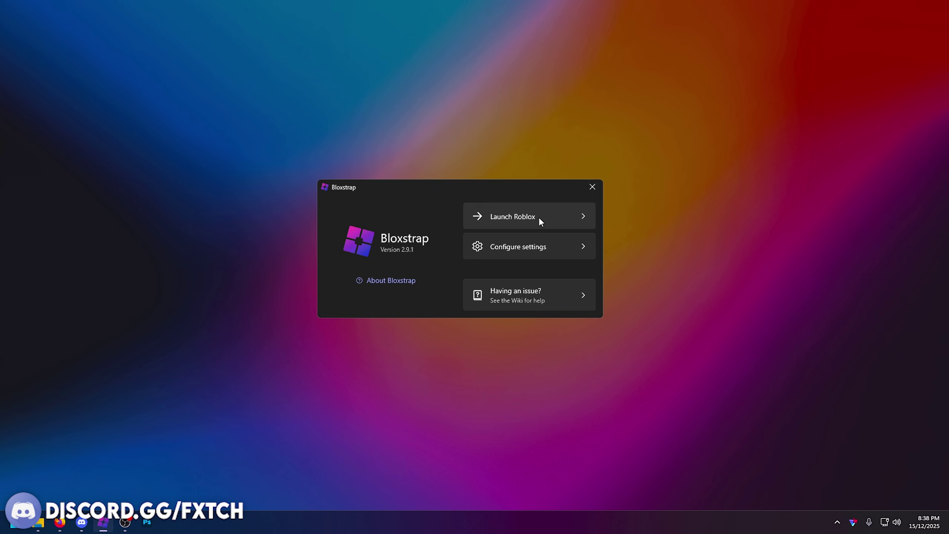
Step: Search Windows for roblox to show the Roblox Player entry, and return to the Bloxstrap launcher
key(super)
text(roblox)
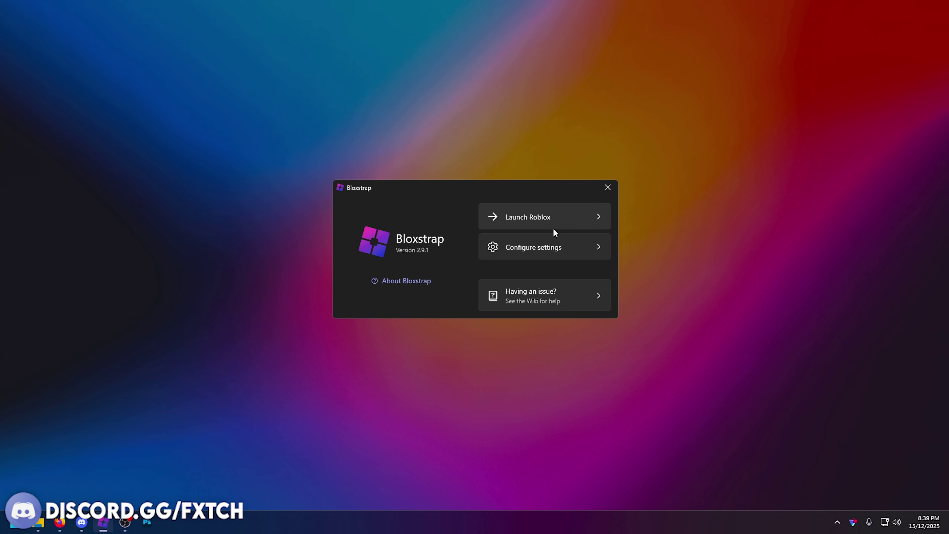
key(super)
text(roblox)
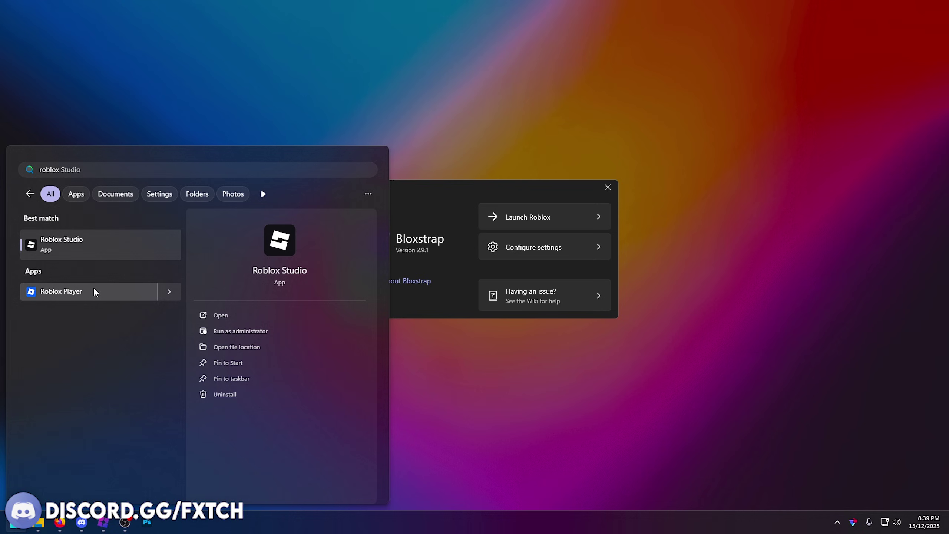
click(470, 216)
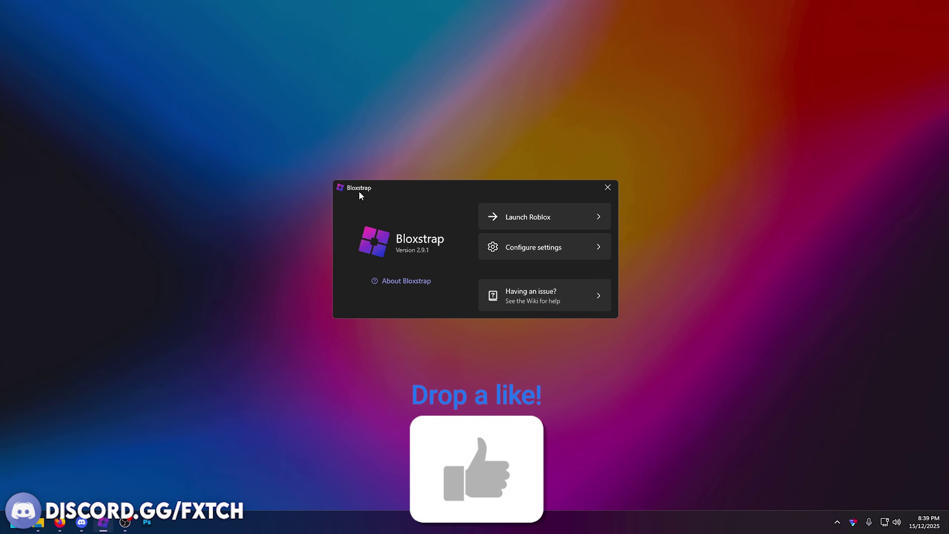
Step: Reposition the Bloxstrap launcher window slightly and search Windows for the Roblox apps again
drag(361, 192, 350, 198)
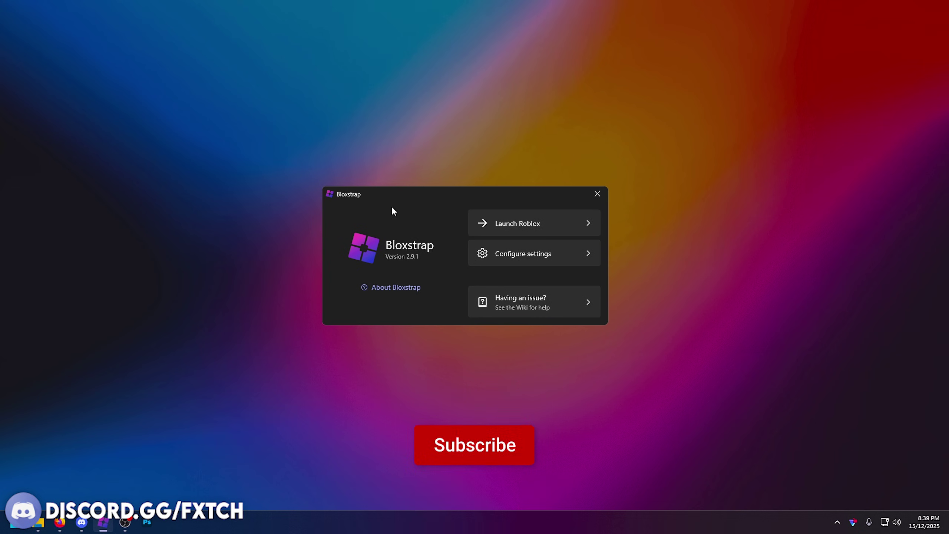
key(super)
text(roblo)
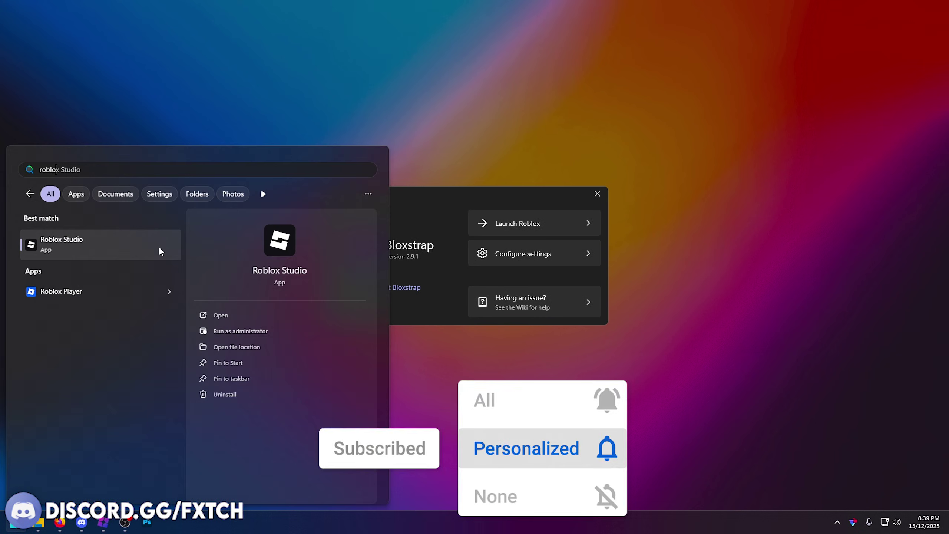